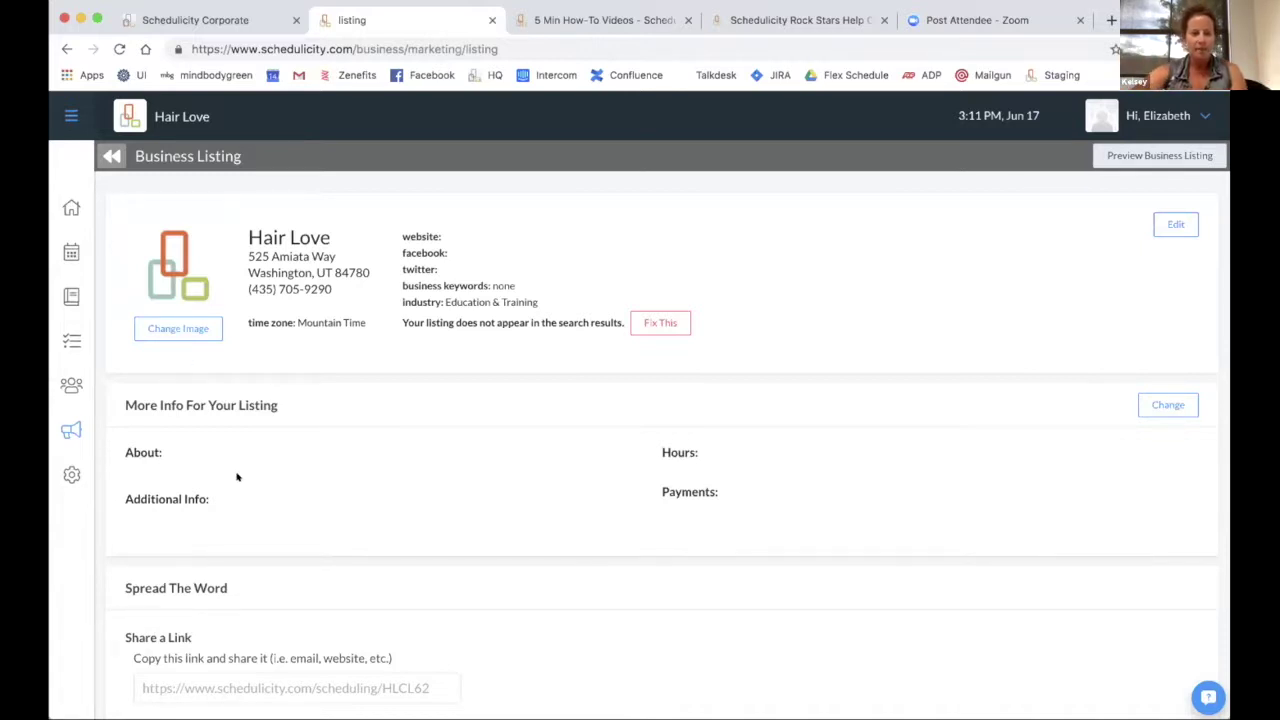
- Review the business listing page, including the More Info, Spread The Word, Instagram and Gift Card Cafe sections, and highlight the shareable scheduling link
scroll(238, 478, down, 4)
scroll(238, 478, down, 1)
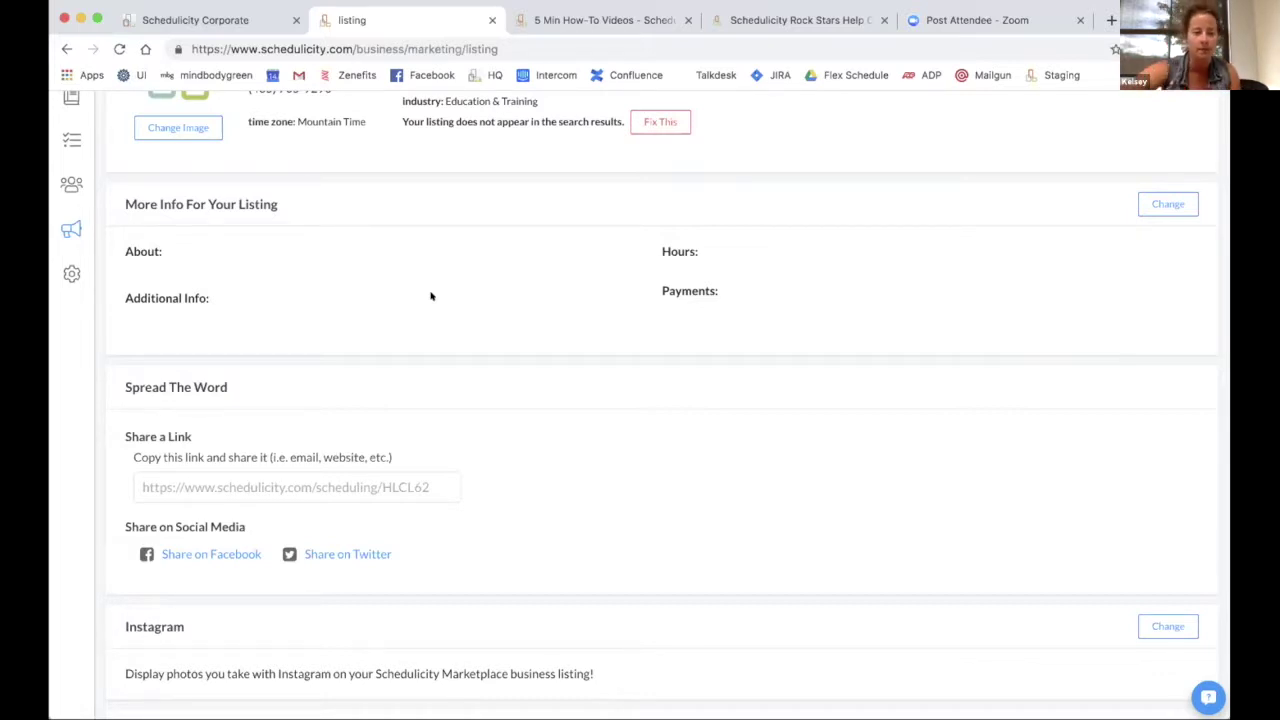
scroll(431, 296, down, 3)
click(436, 378)
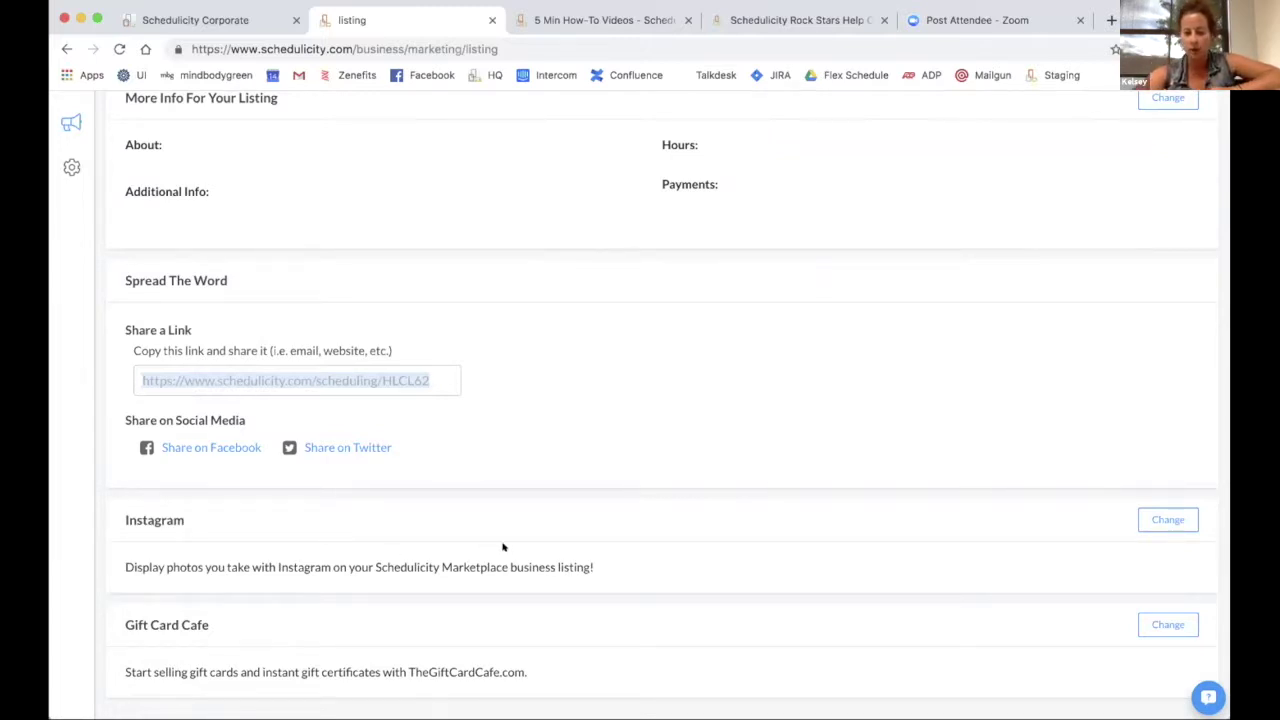
click(353, 532)
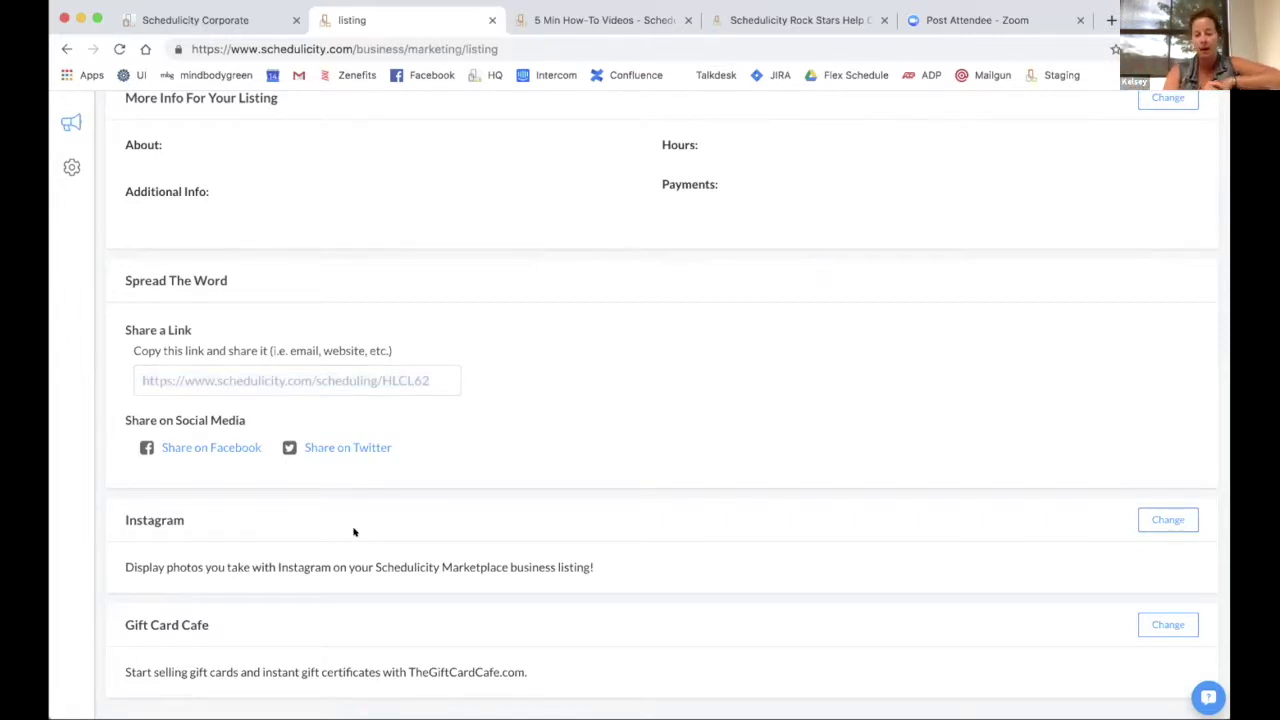
scroll(353, 532, up, 5)
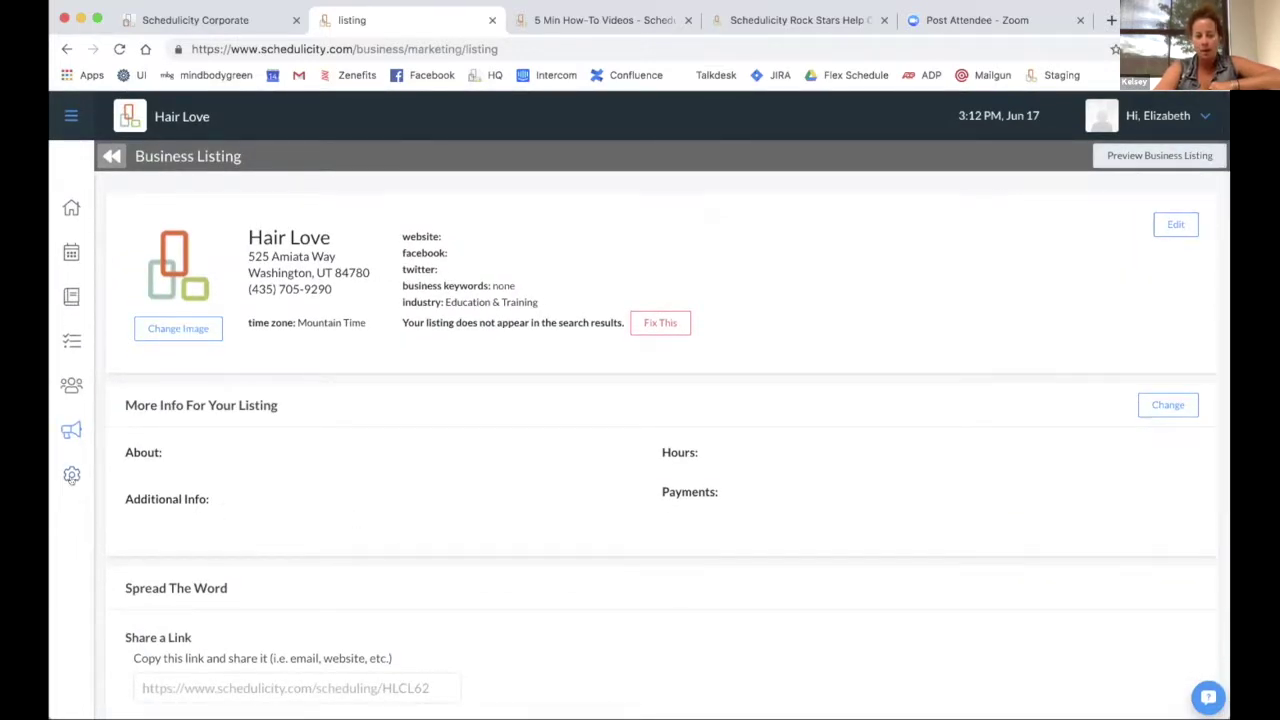
- Look at the Providers/Instructors list in the business settings and return to the overview of all settings categories
click(71, 476)
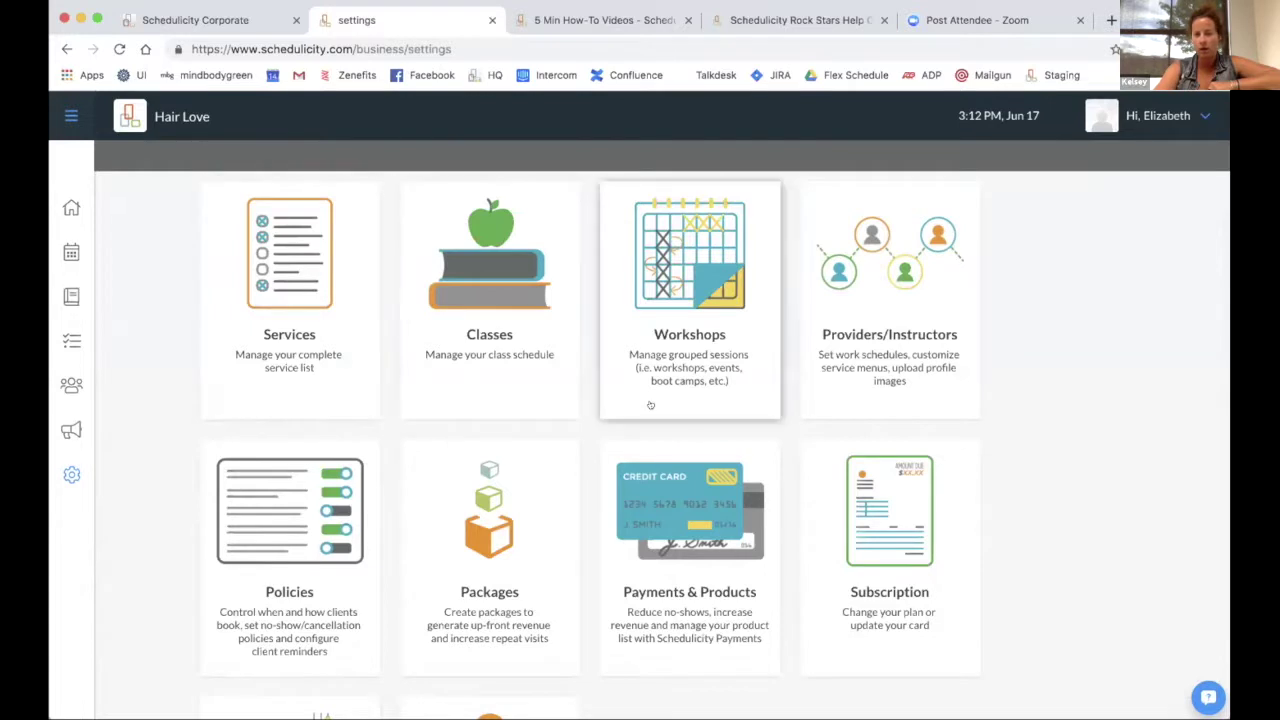
click(928, 339)
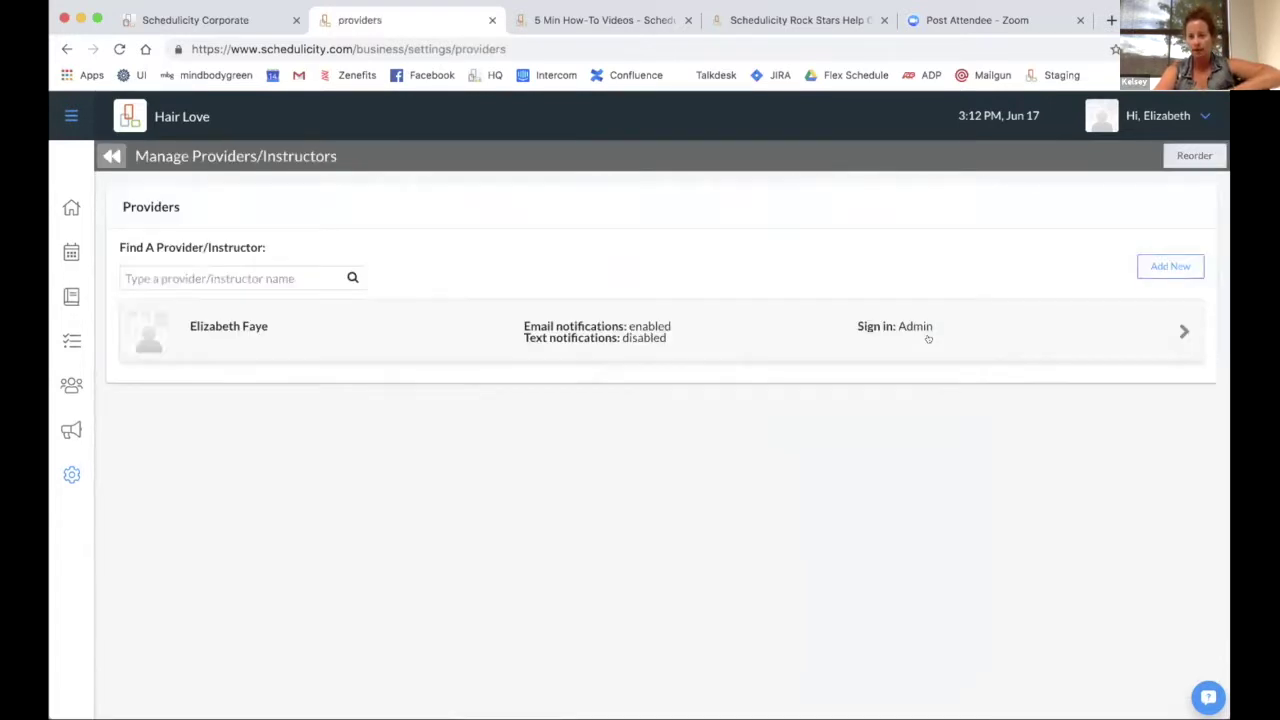
click(64, 481)
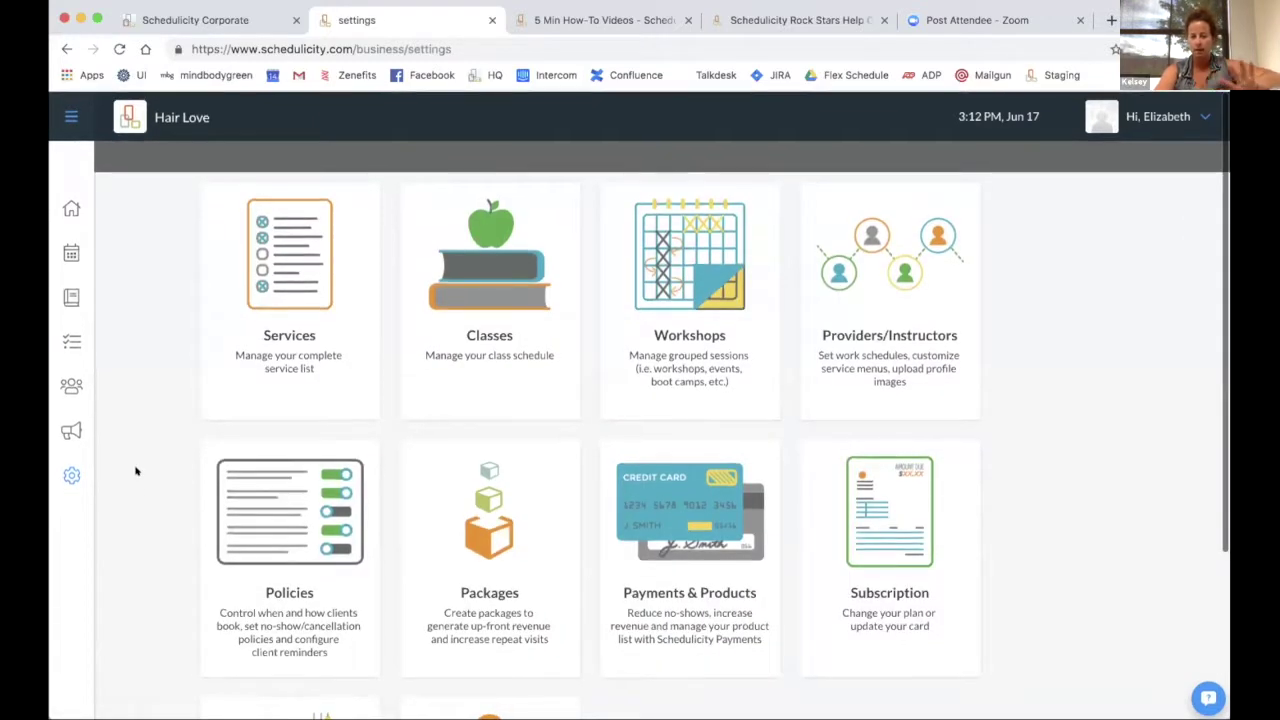
scroll(136, 471, down, 1)
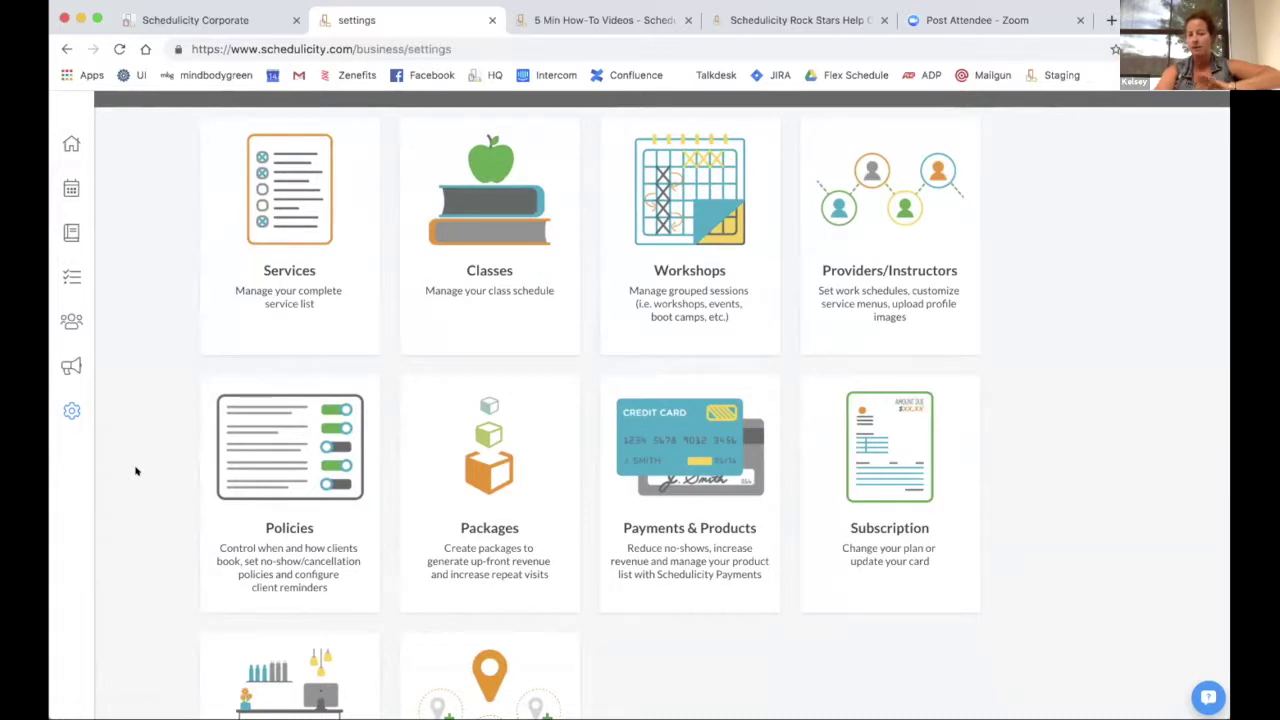
scroll(136, 471, up, 1)
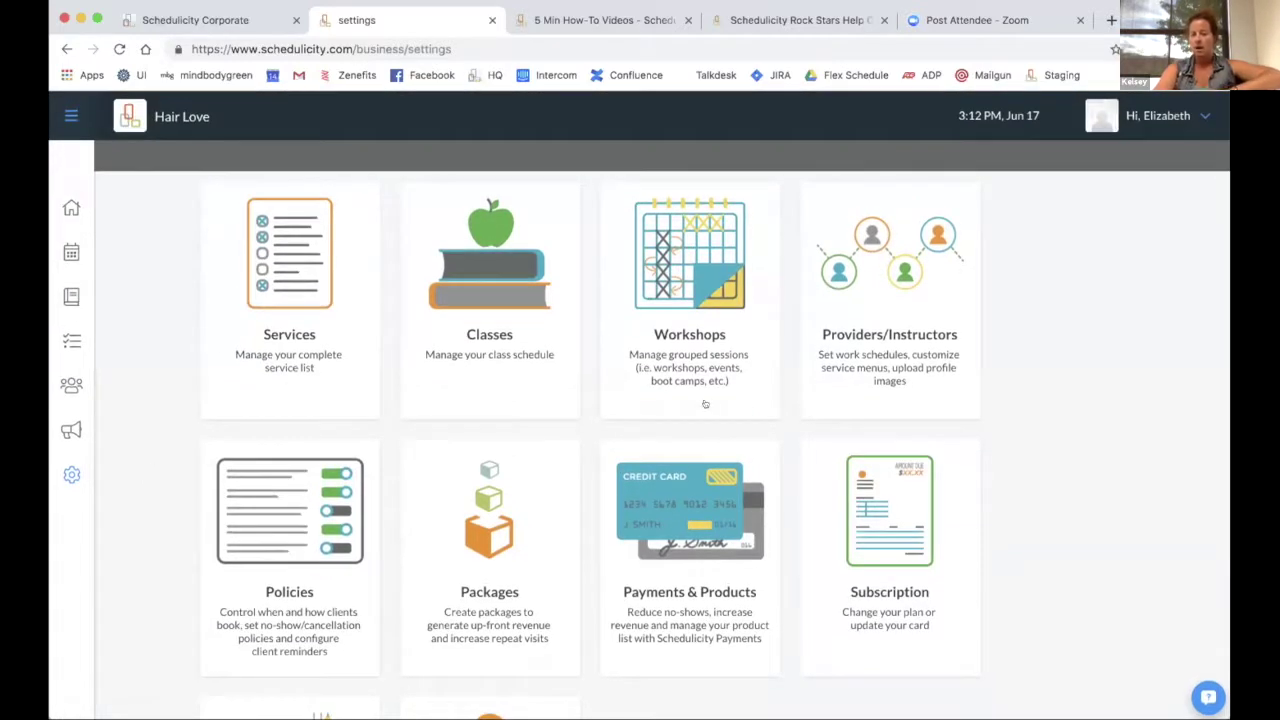
- Open the provider's profile under Providers/Instructors and review the services offered, work schedule, planned days off and calendar share sections
click(862, 340)
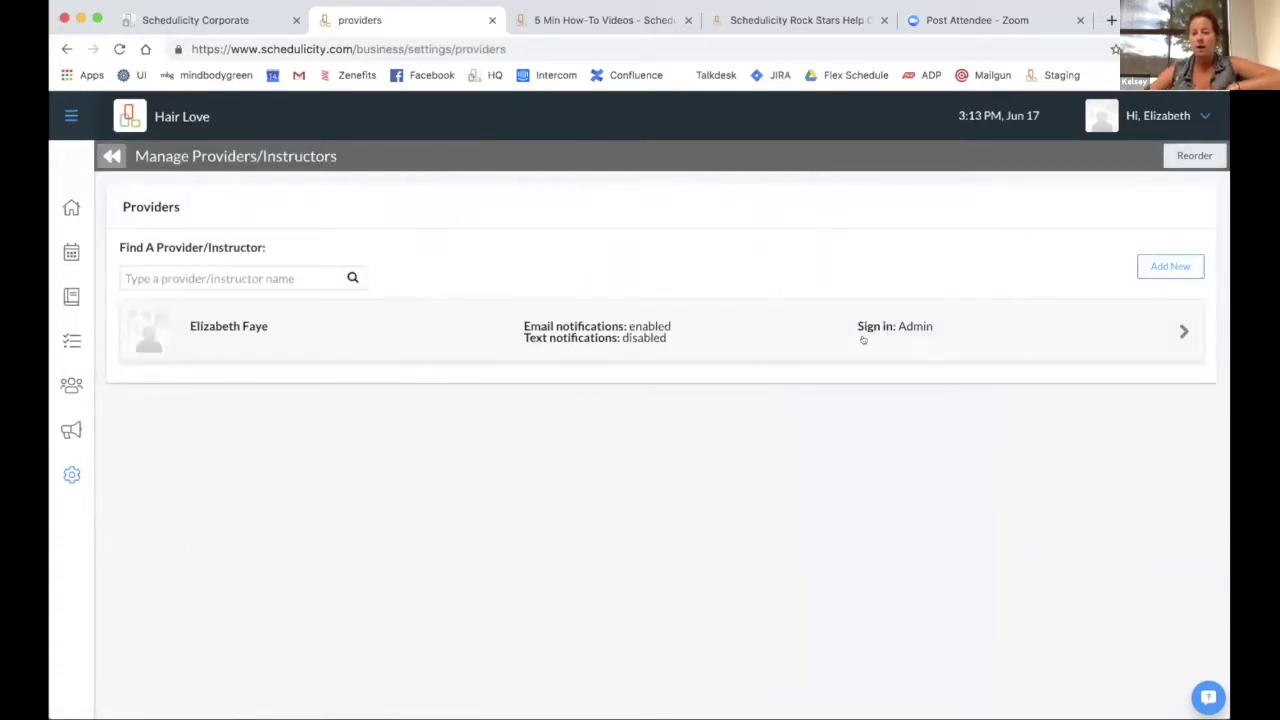
click(803, 318)
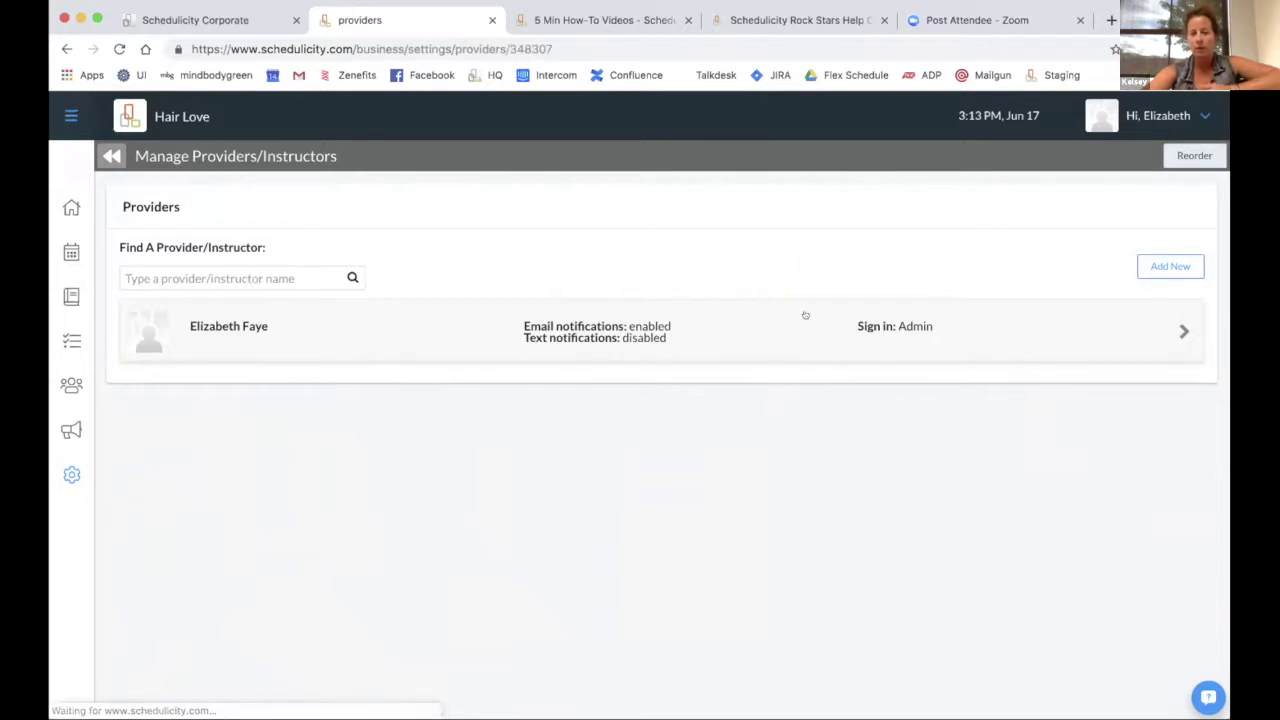
scroll(700, 340, down, 4)
scroll(656, 360, up, 2)
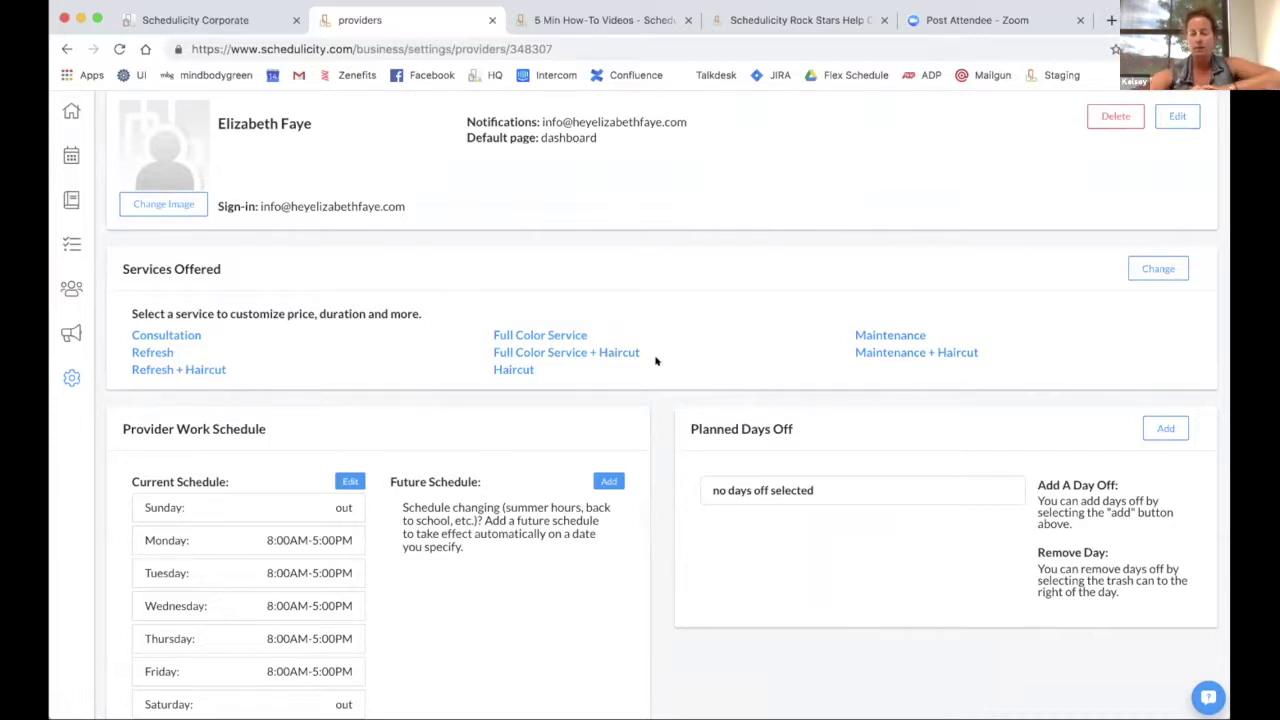
scroll(655, 361, down, 3)
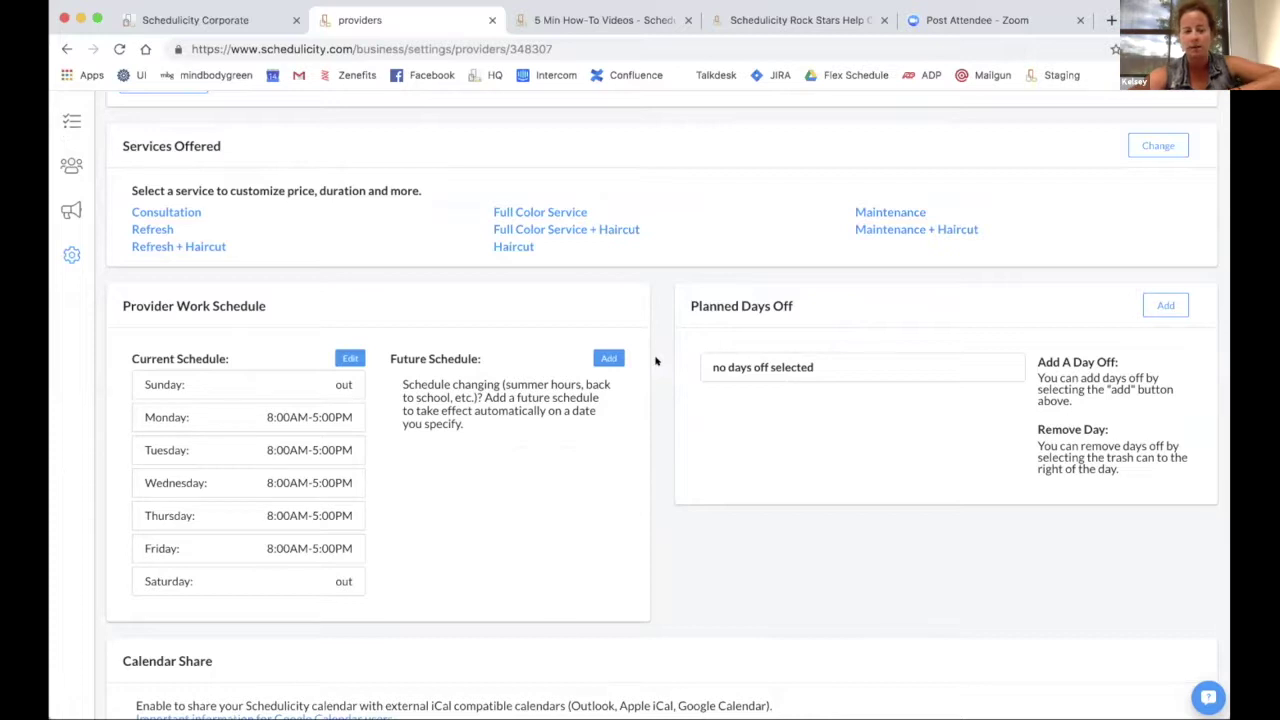
scroll(655, 361, down, 2)
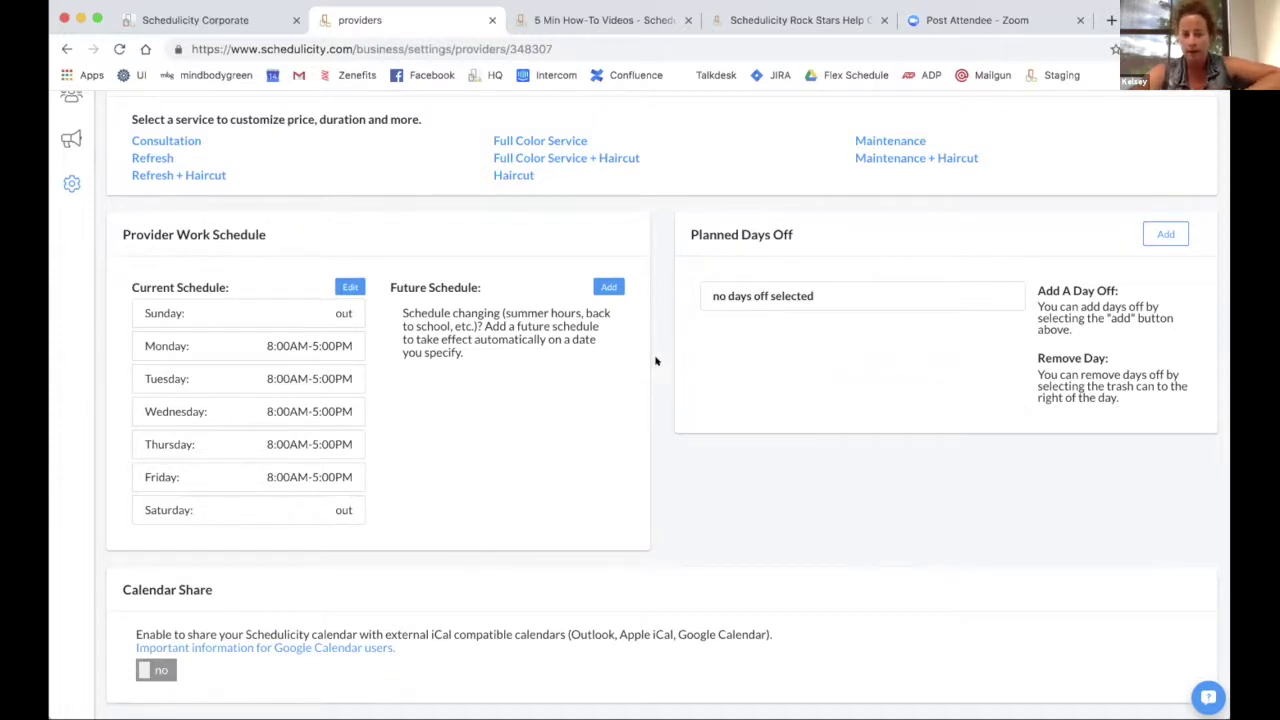
scroll(656, 361, up, 5)
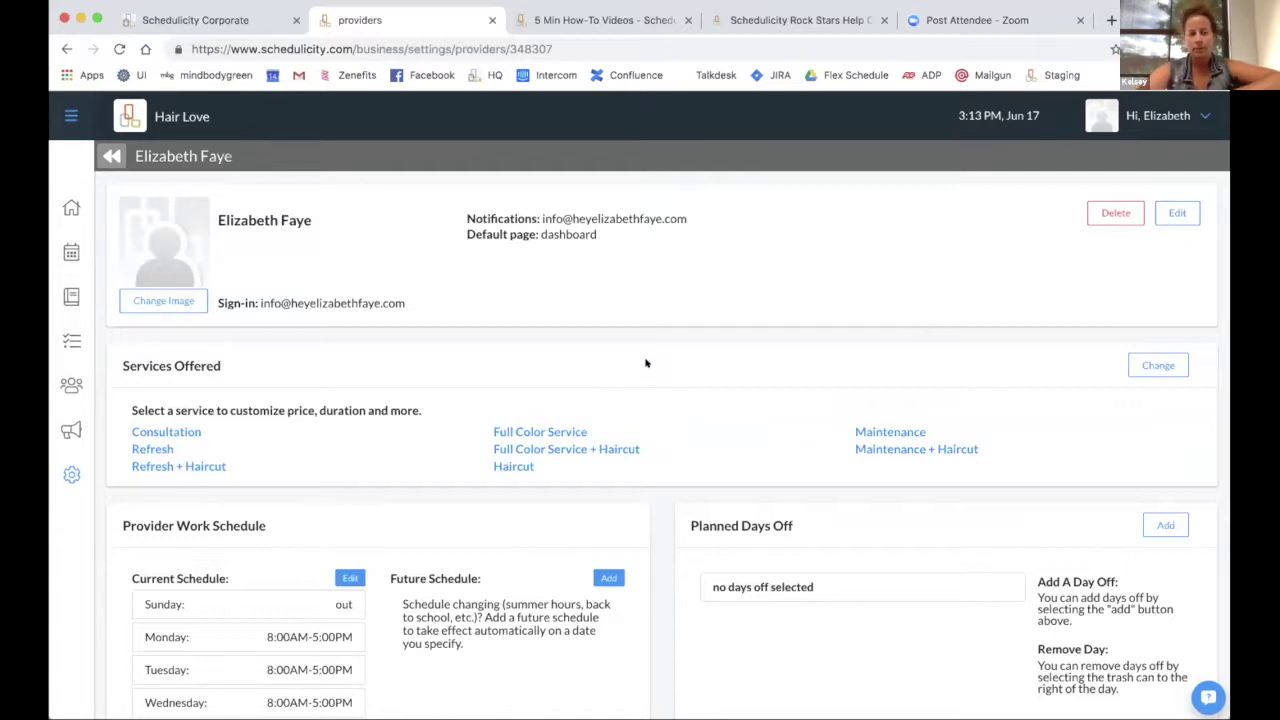
- Open the Services list in the settings, view the Consultation service's details and return to the list
click(71, 474)
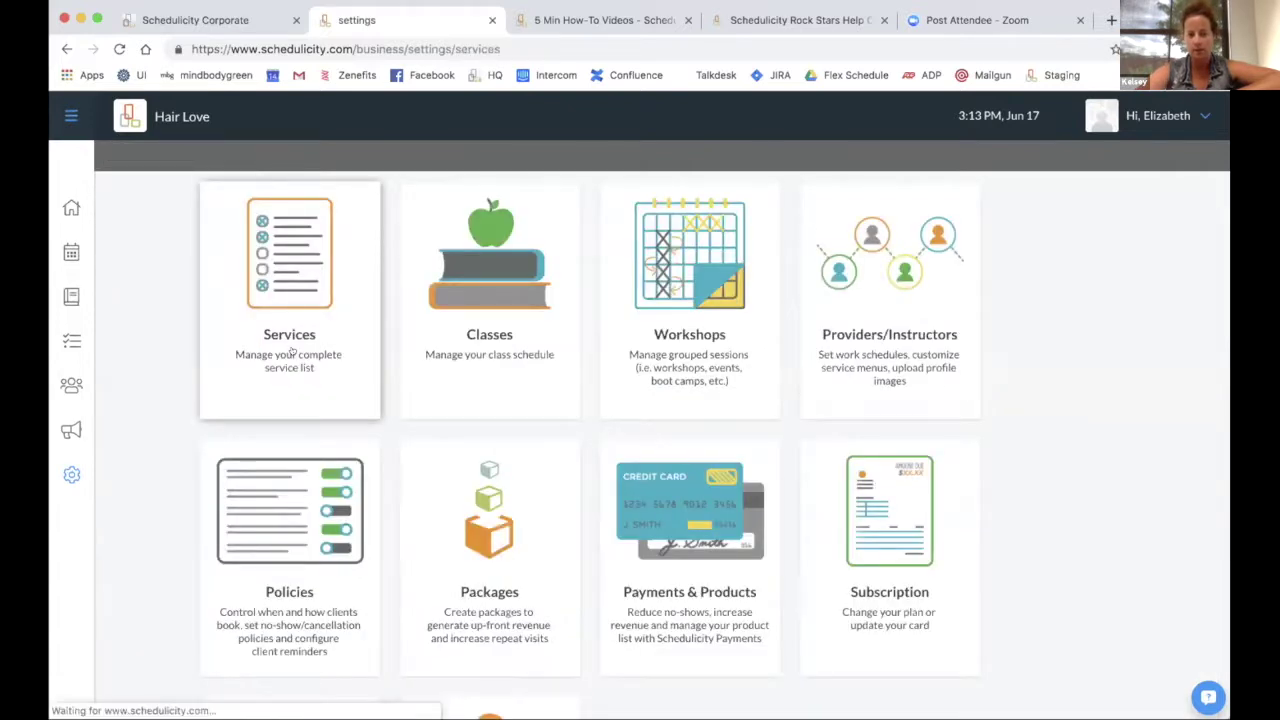
click(291, 350)
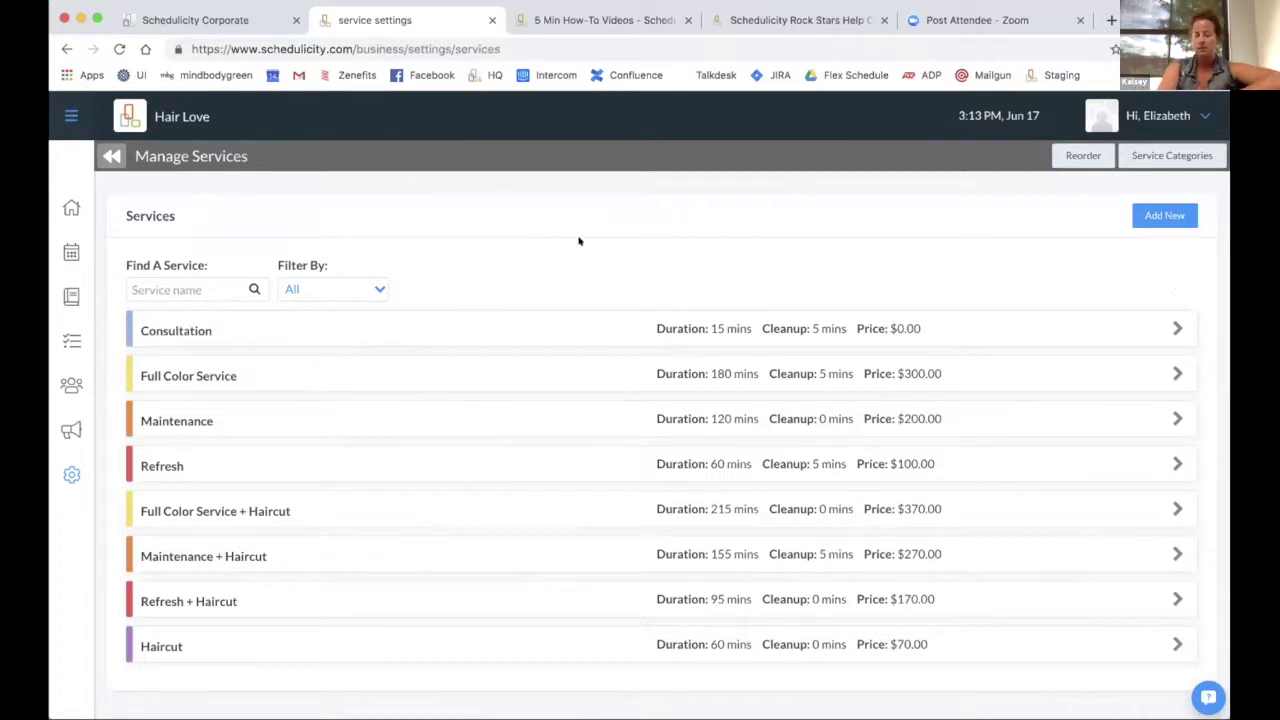
click(461, 323)
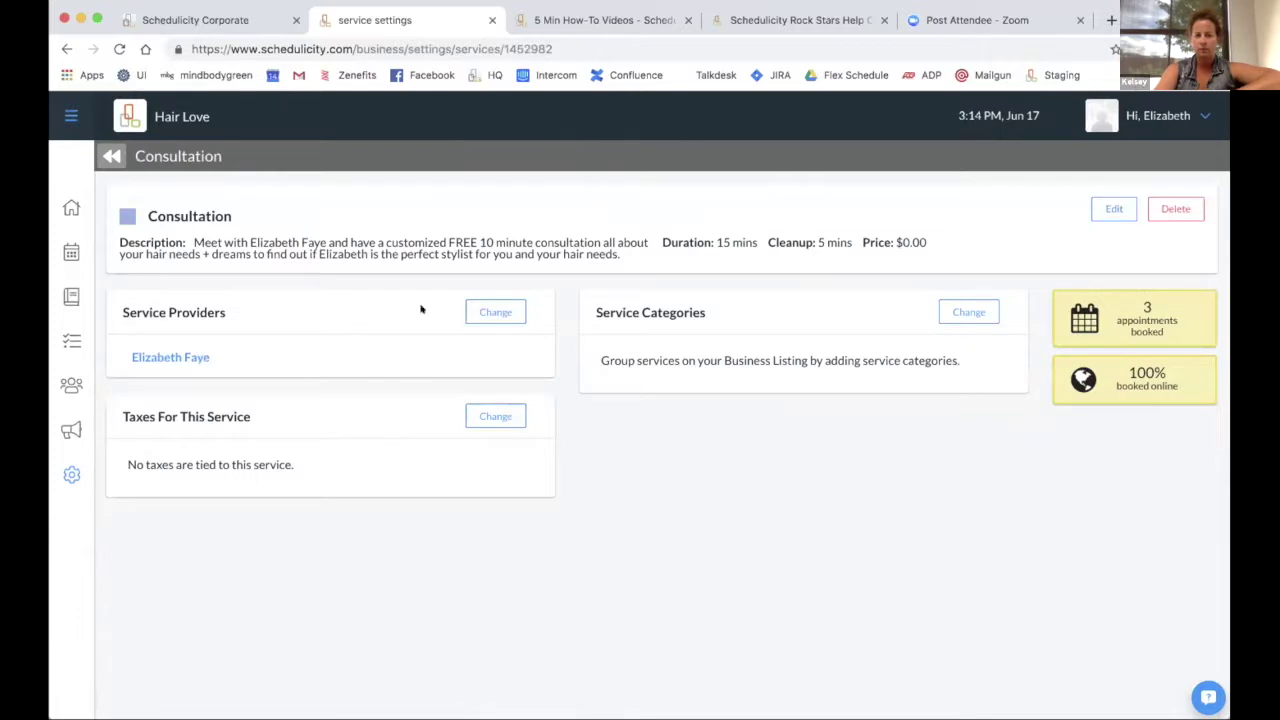
click(111, 161)
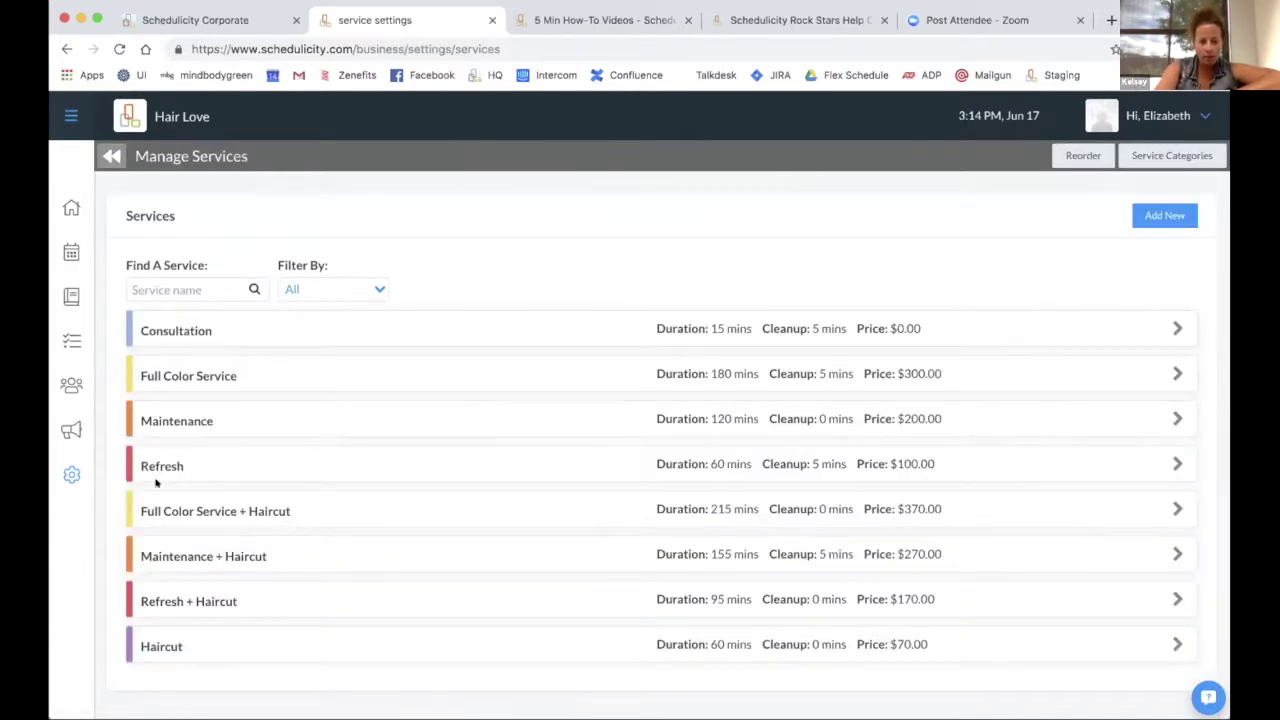
- Open the Full Color Service + Haircut service for editing and review its description, duration, price and online booking payment options
click(196, 505)
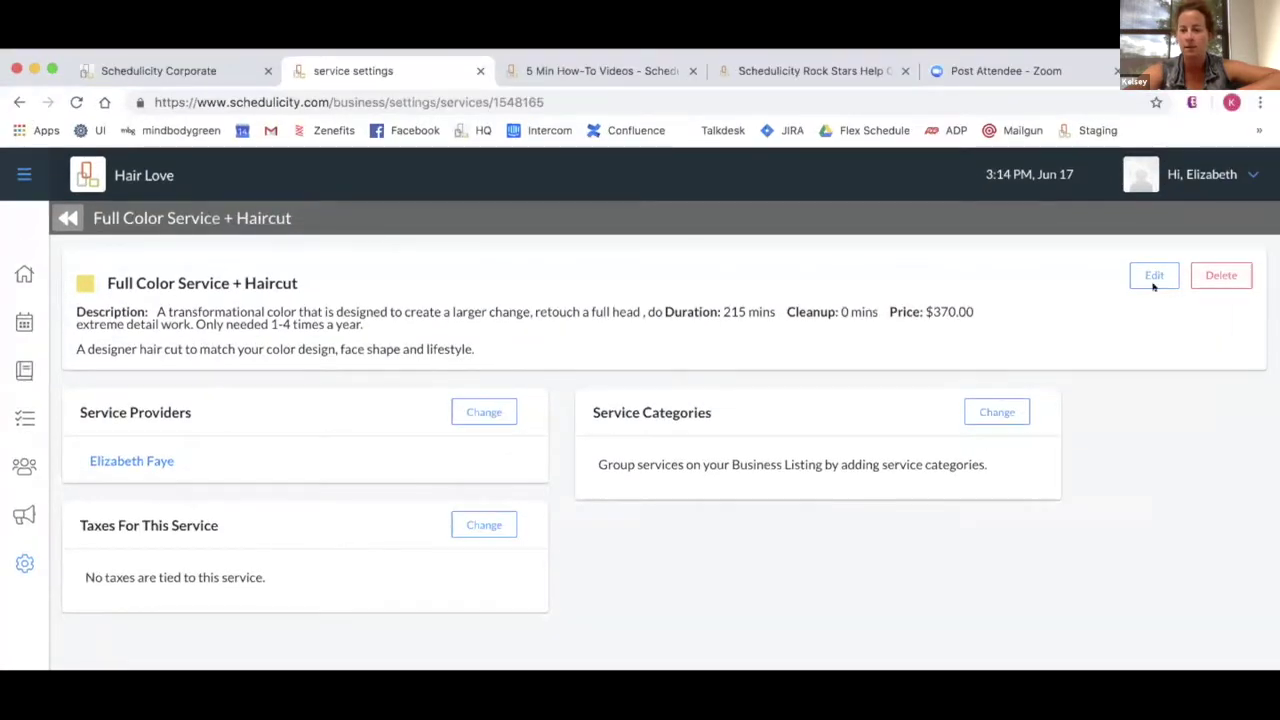
click(1153, 276)
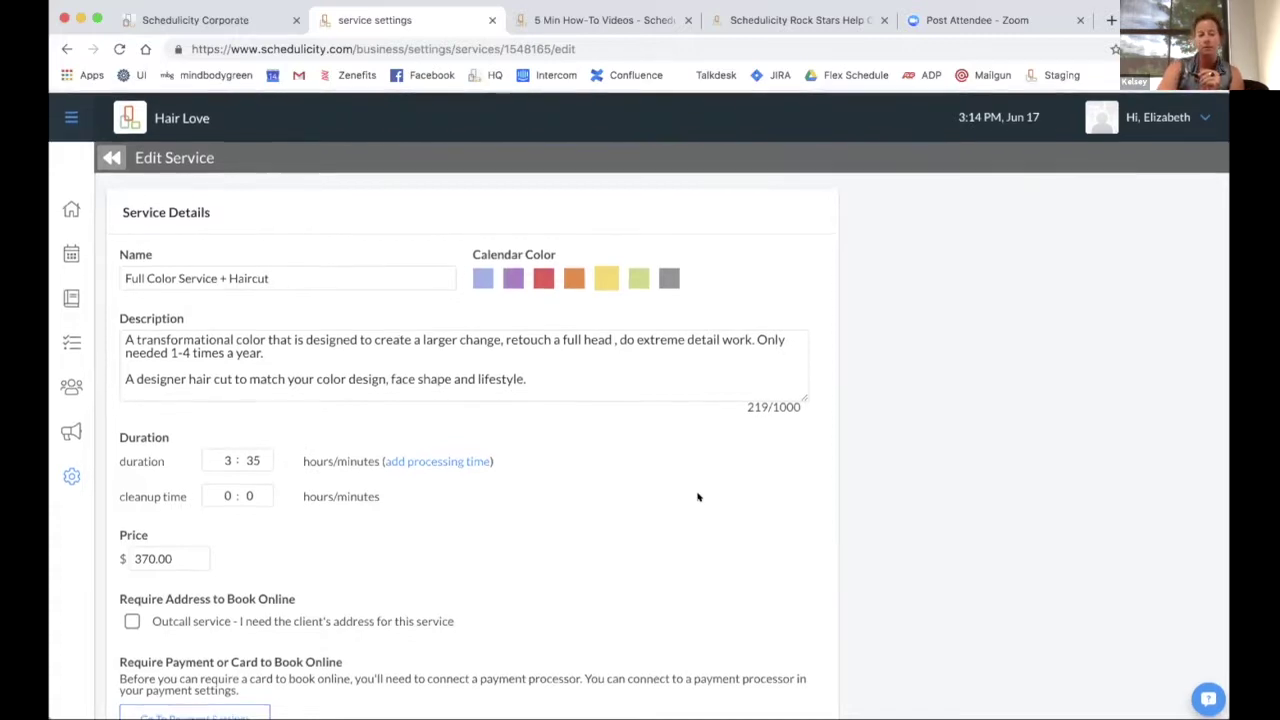
scroll(698, 497, down, 3)
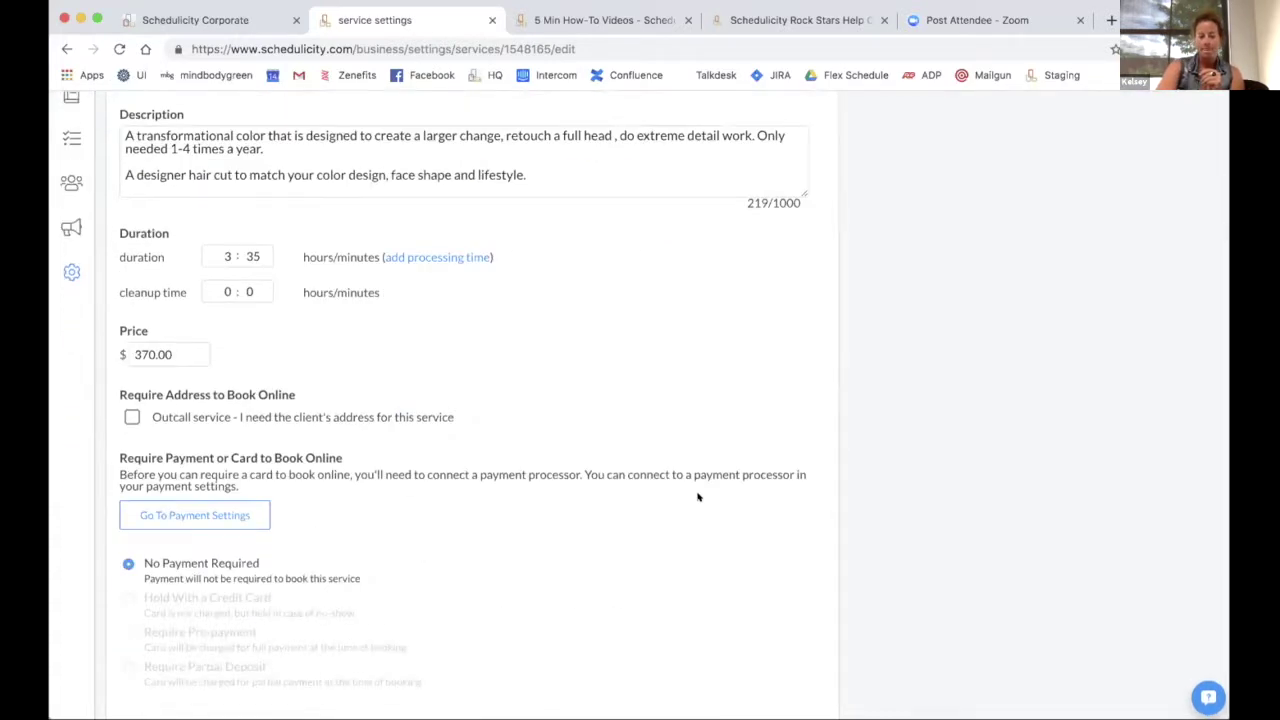
scroll(698, 497, down, 2)
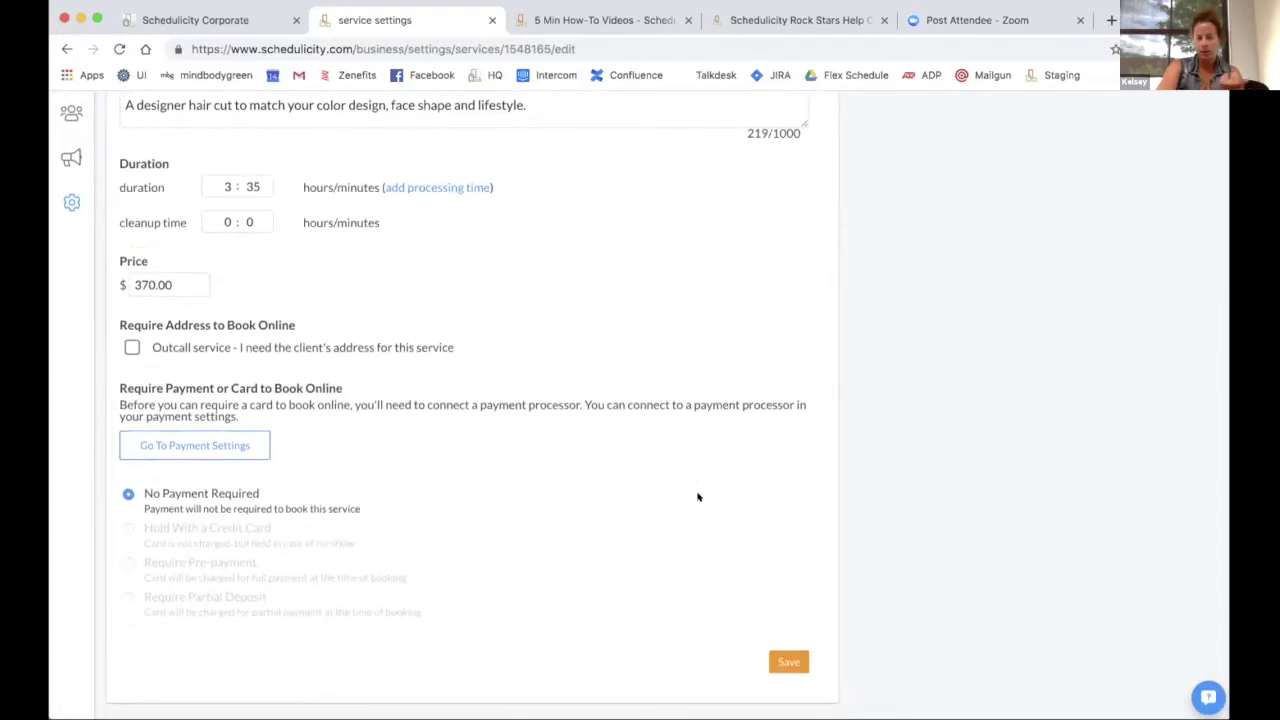
scroll(697, 494, down, 1)
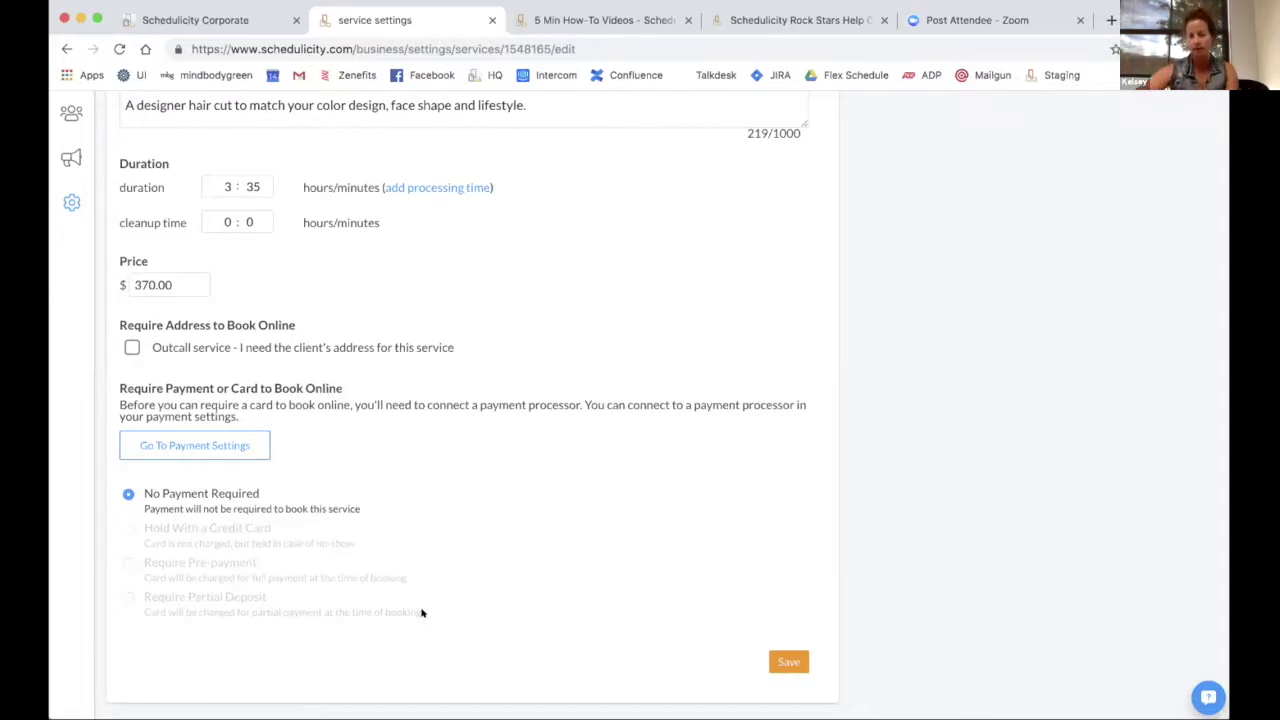
scroll(421, 612, up, 5)
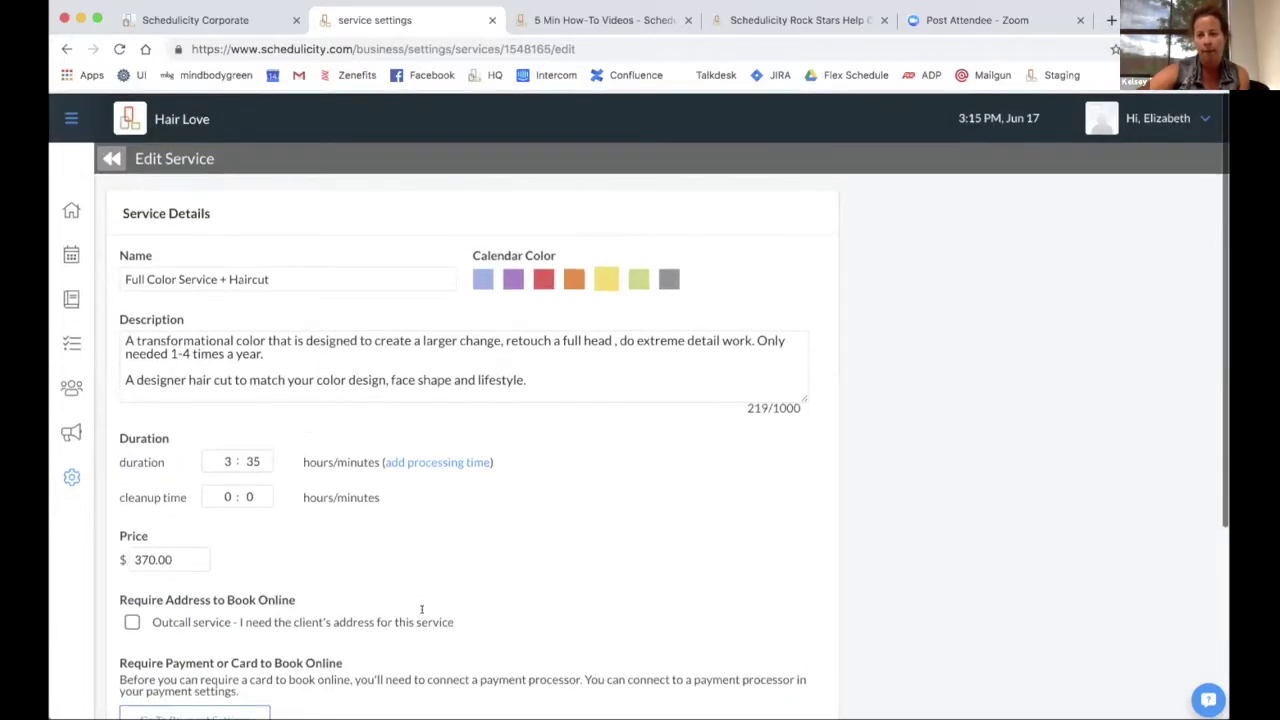
scroll(421, 612, down, 5)
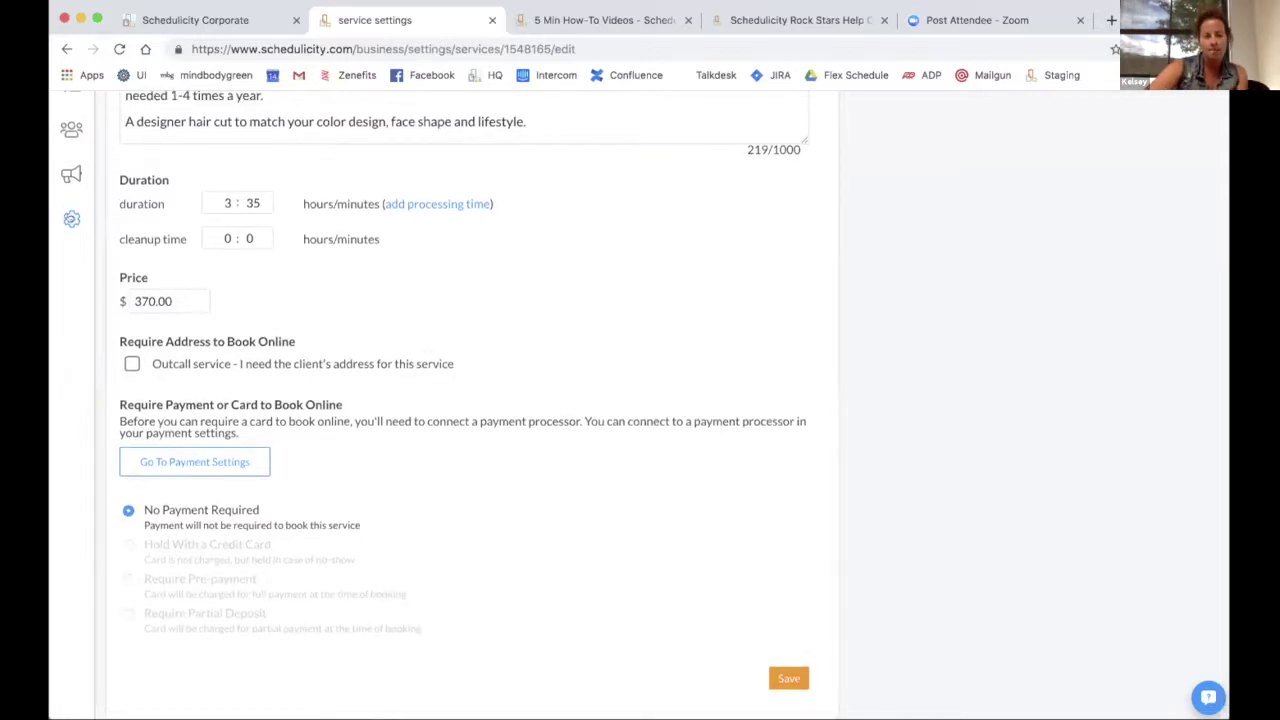
- Leave the service form unsaved, look over the settings categories and open Policies
click(71, 218)
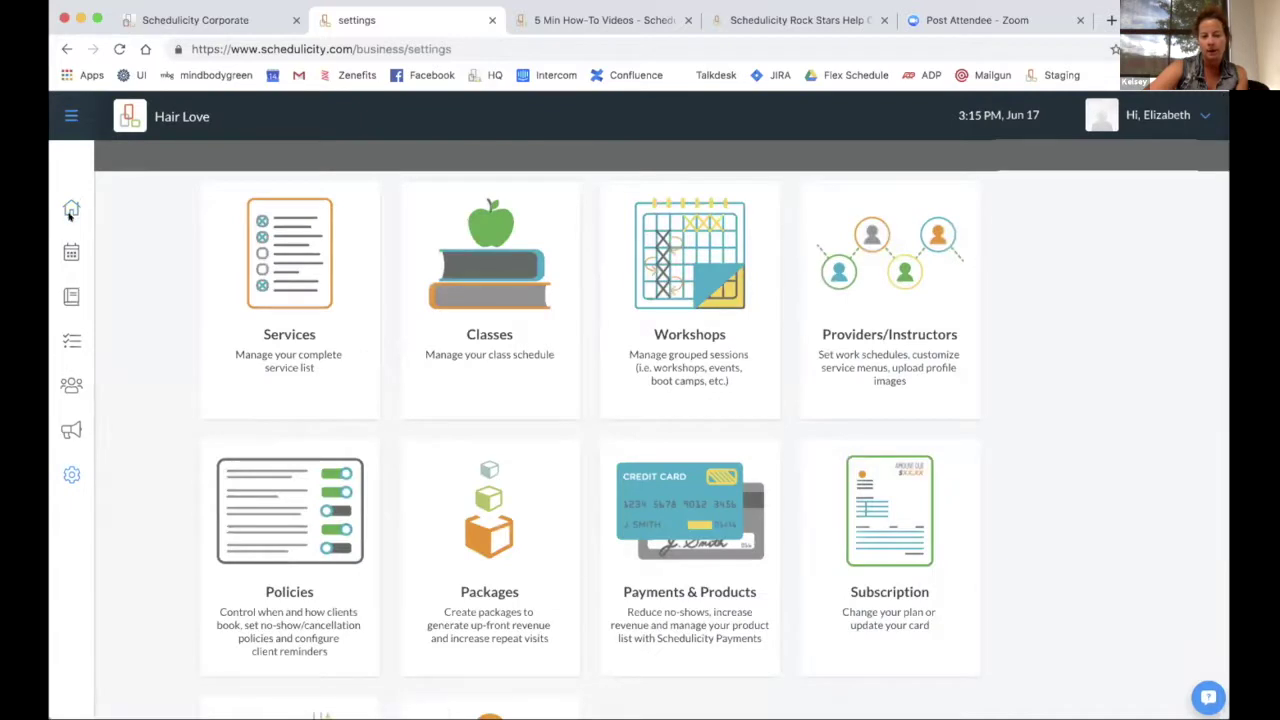
scroll(69, 218, down, 1)
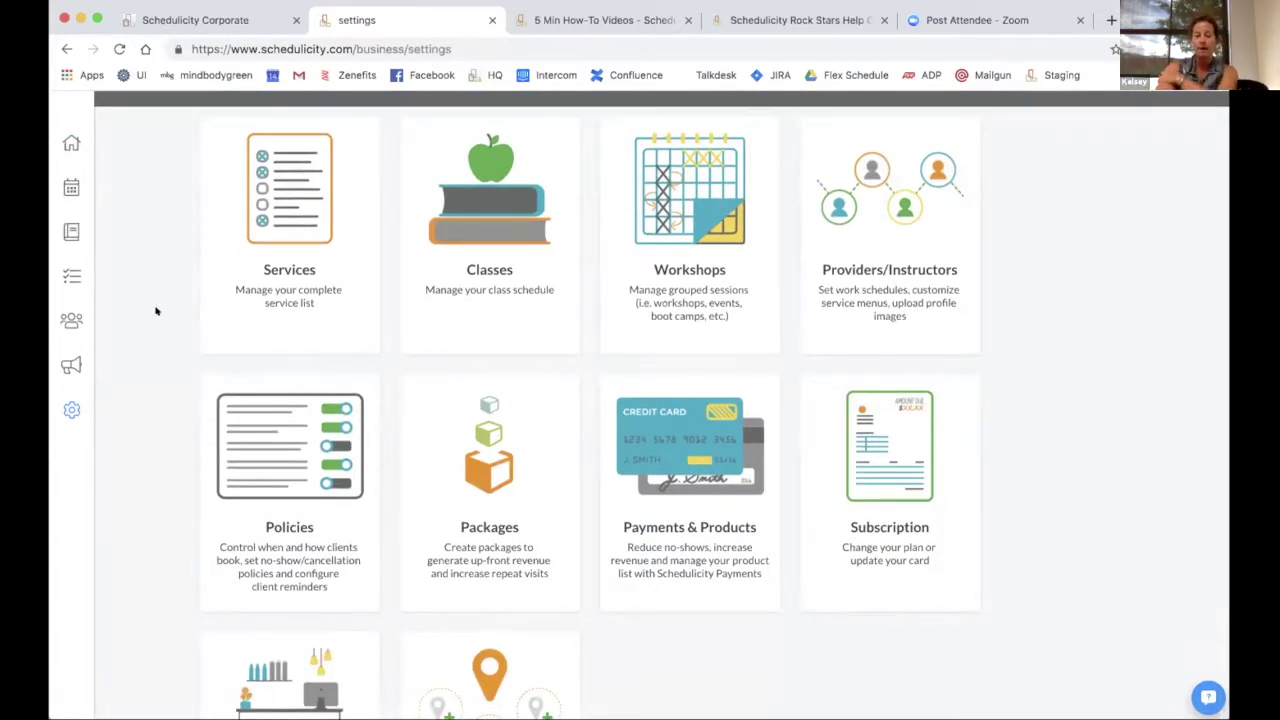
scroll(155, 311, down, 2)
click(253, 410)
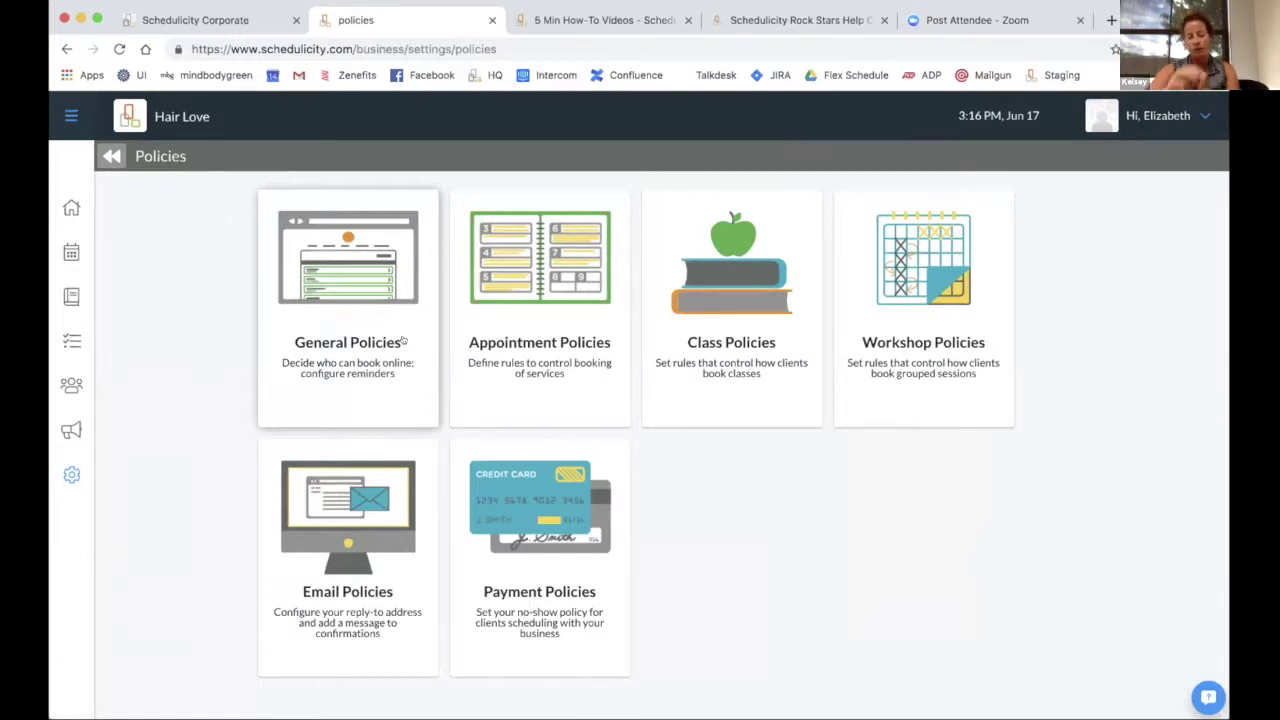
- Open General Policies and review the reliability rating, reminder and new client rules, including the available client text reminder lead times
click(366, 323)
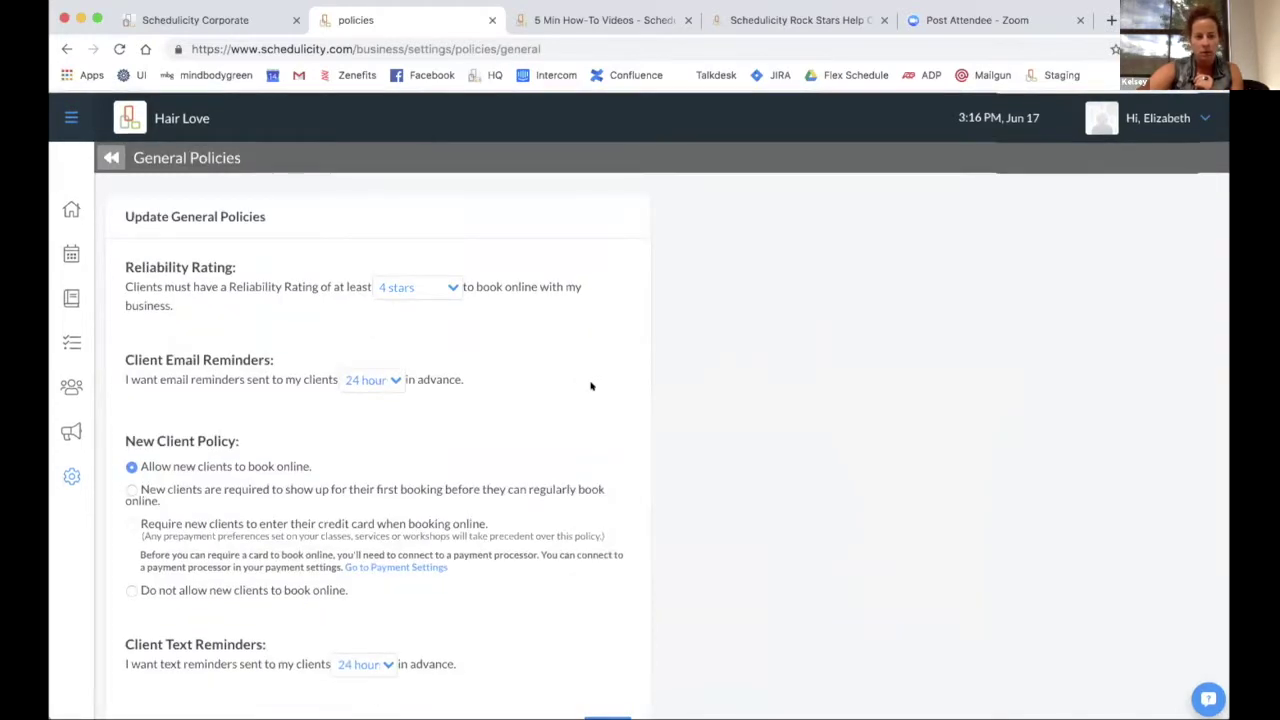
scroll(591, 386, down, 2)
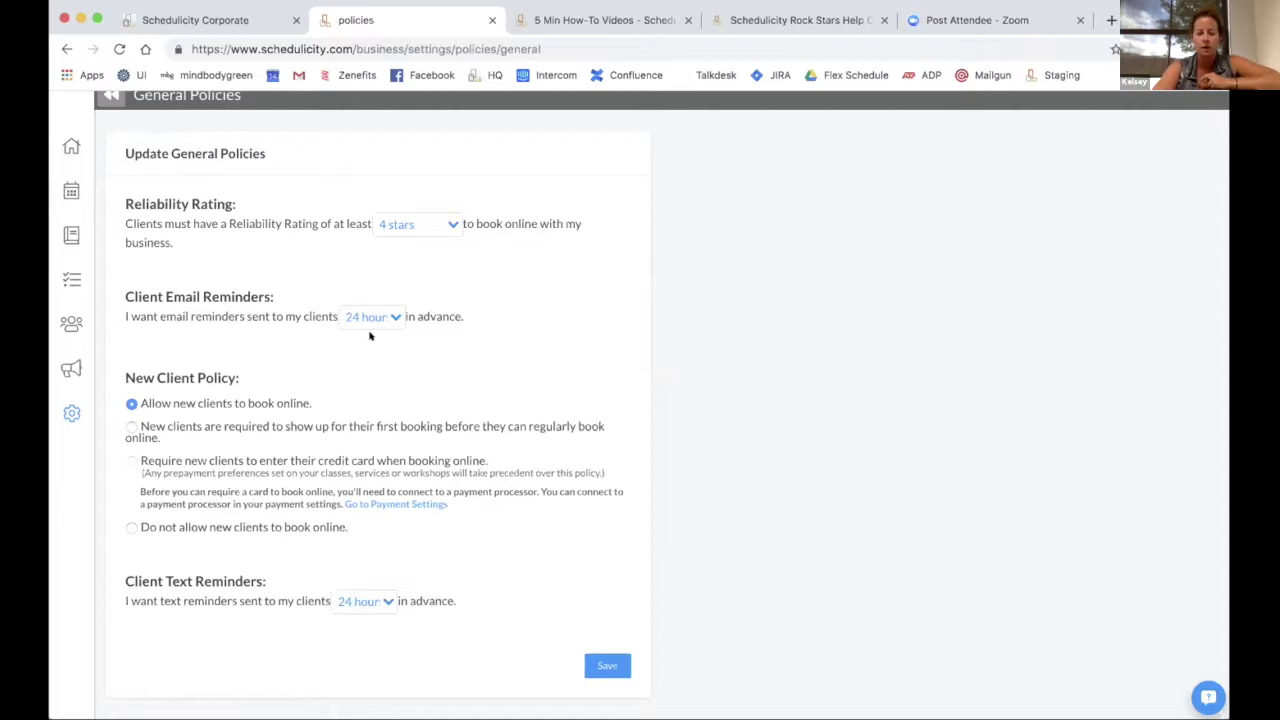
click(346, 601)
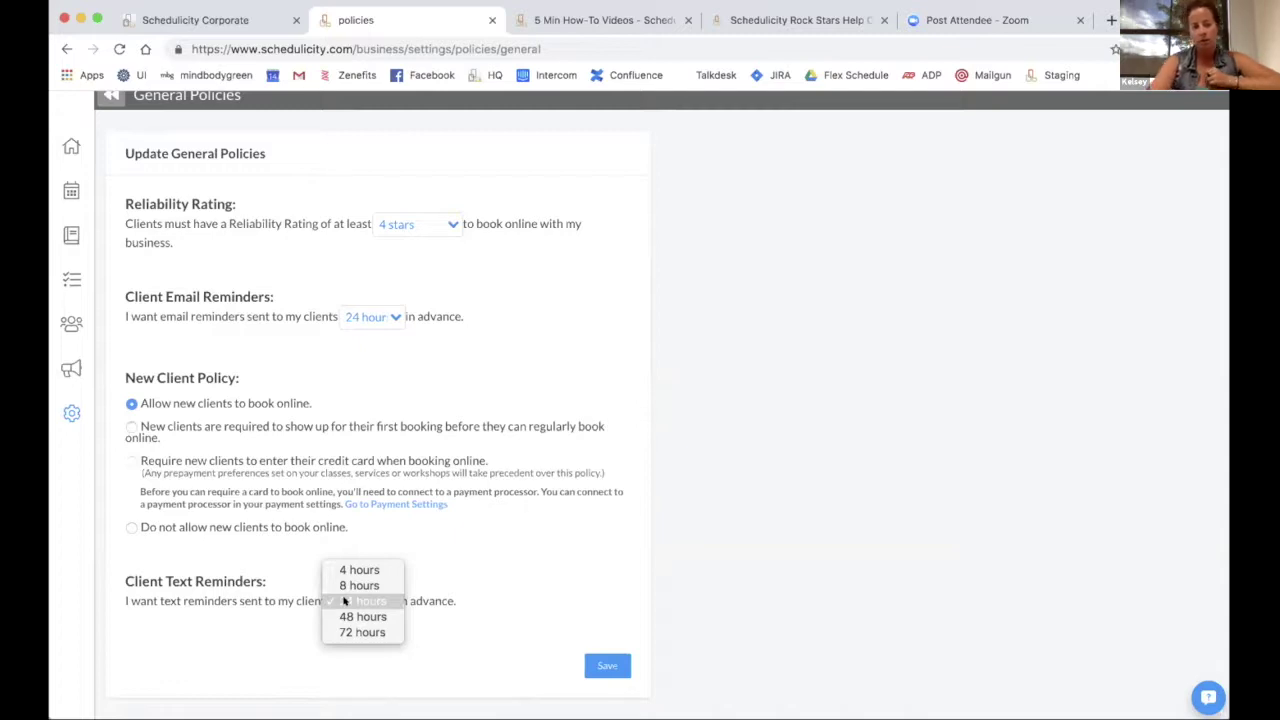
click(128, 483)
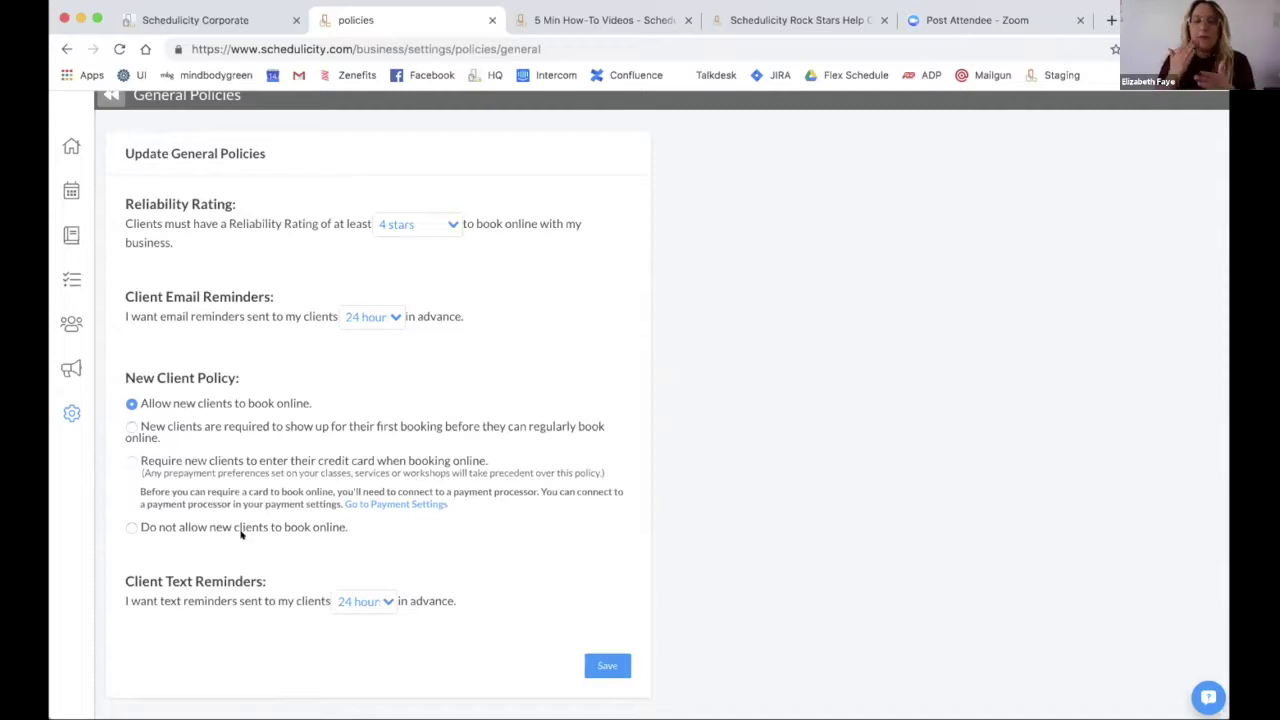
- Open Appointment Policies from the settings and review the rules for advance booking, travel time, lead time, cancellation and multiple services
click(66, 418)
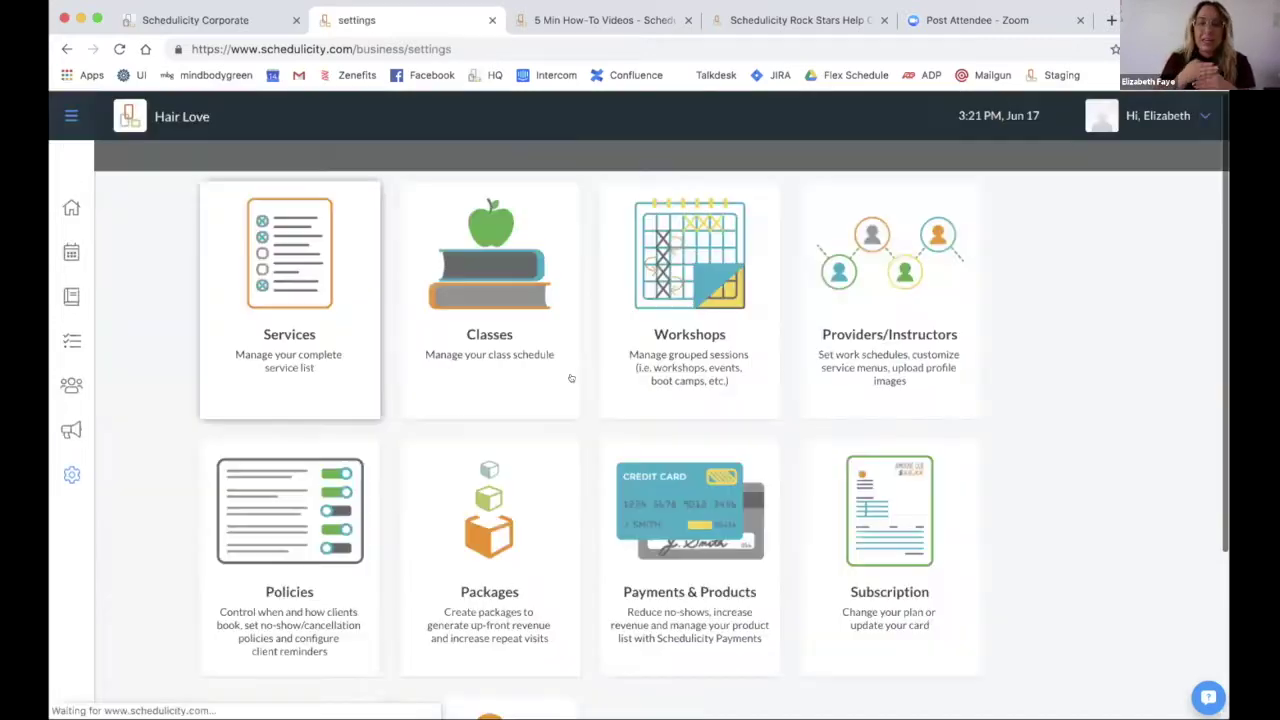
click(292, 538)
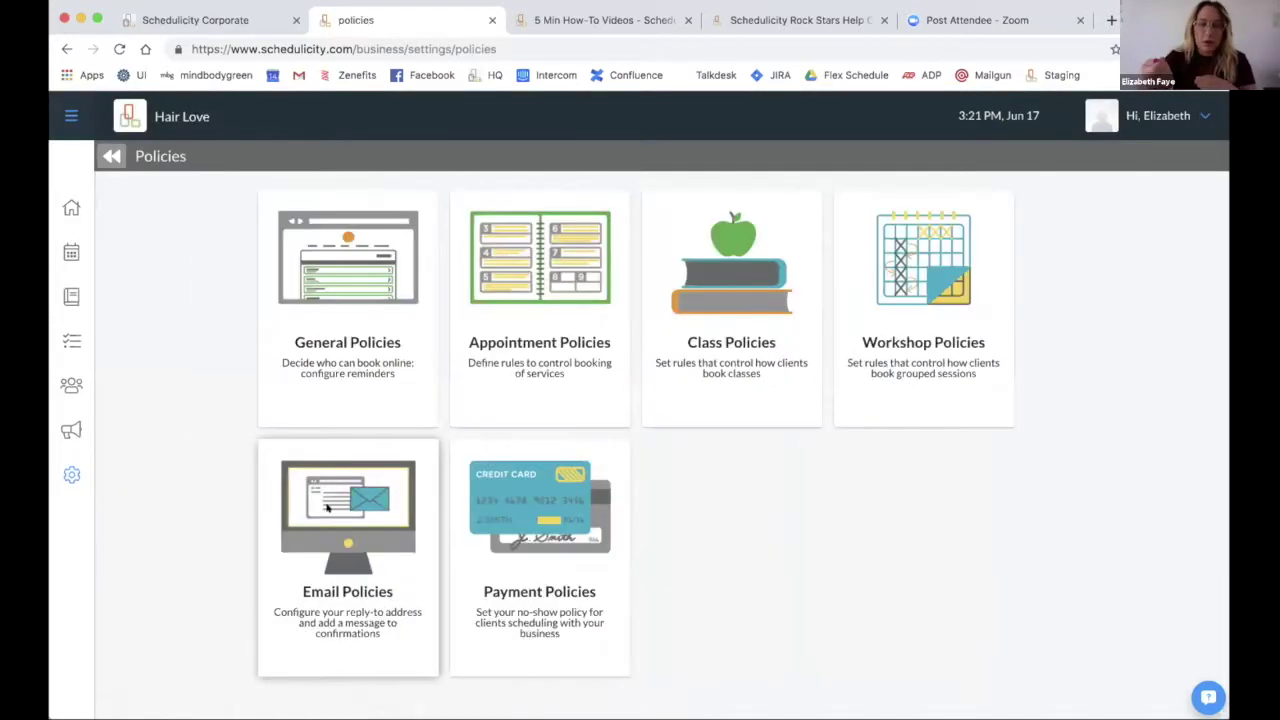
click(537, 306)
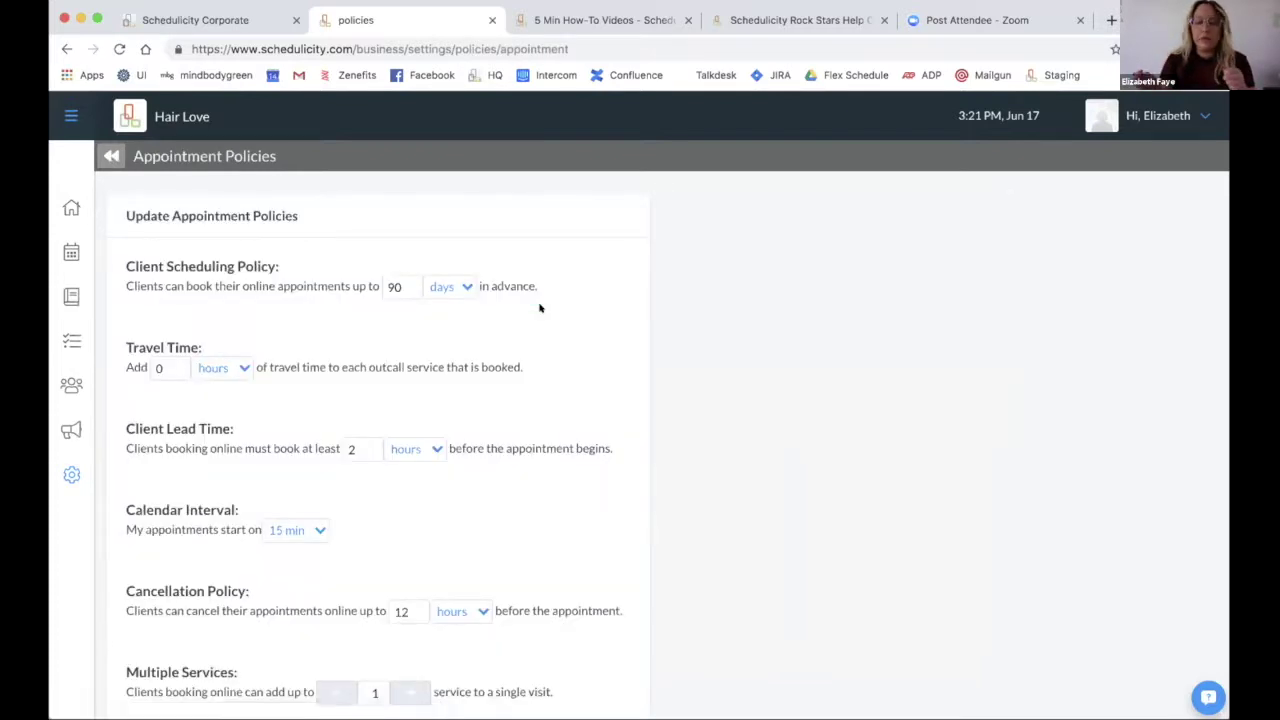
scroll(539, 308, down, 3)
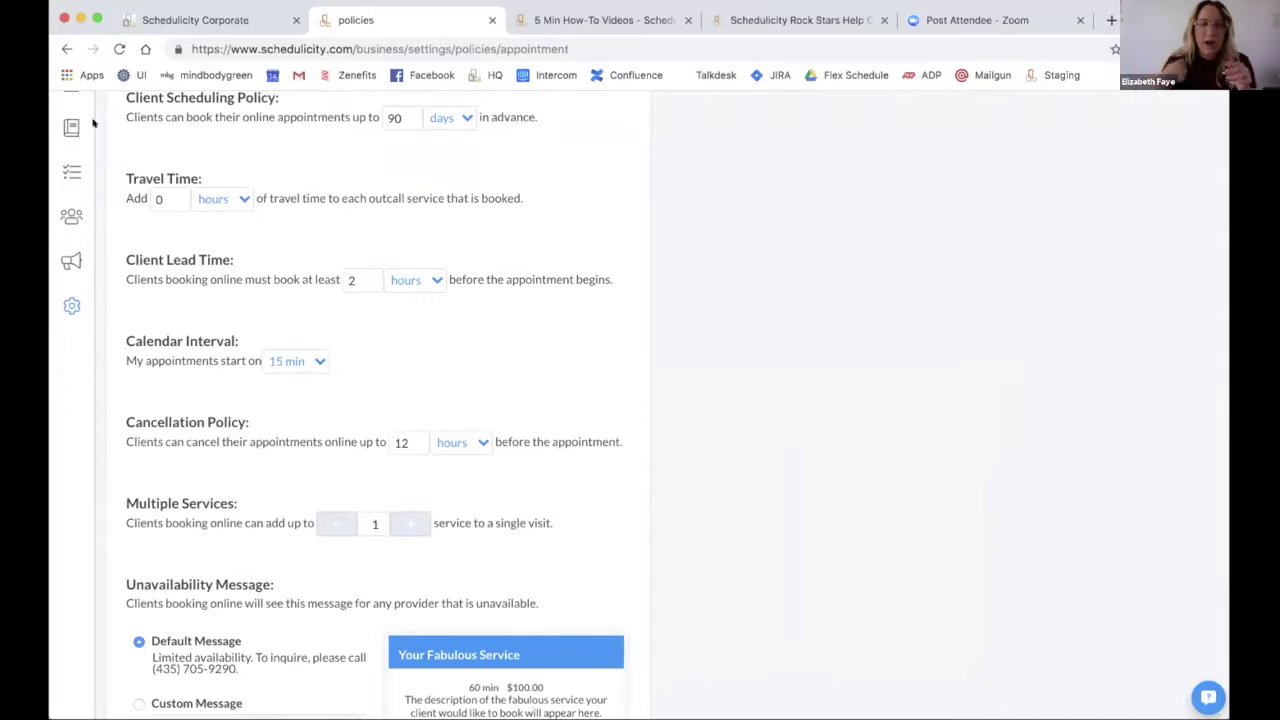
scroll(117, 190, up, 5)
- Open Payment Policies, review the no-show policy text and return to the policies overview
click(112, 156)
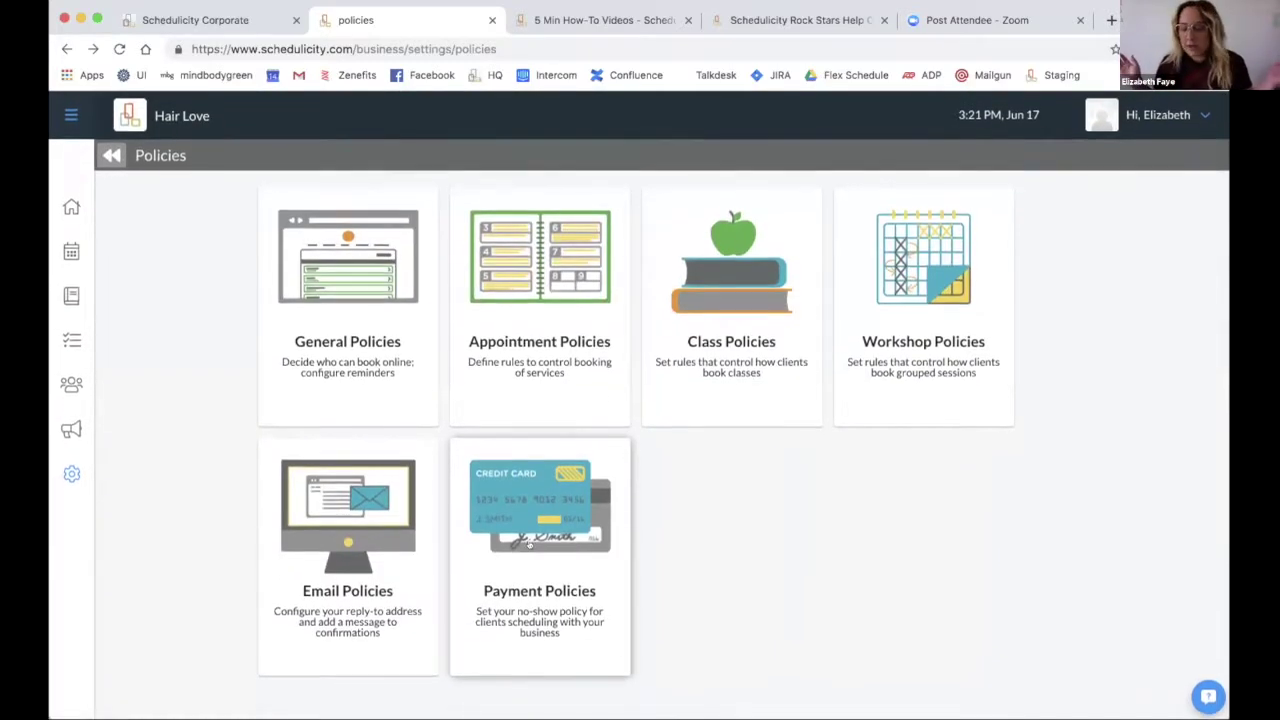
click(529, 543)
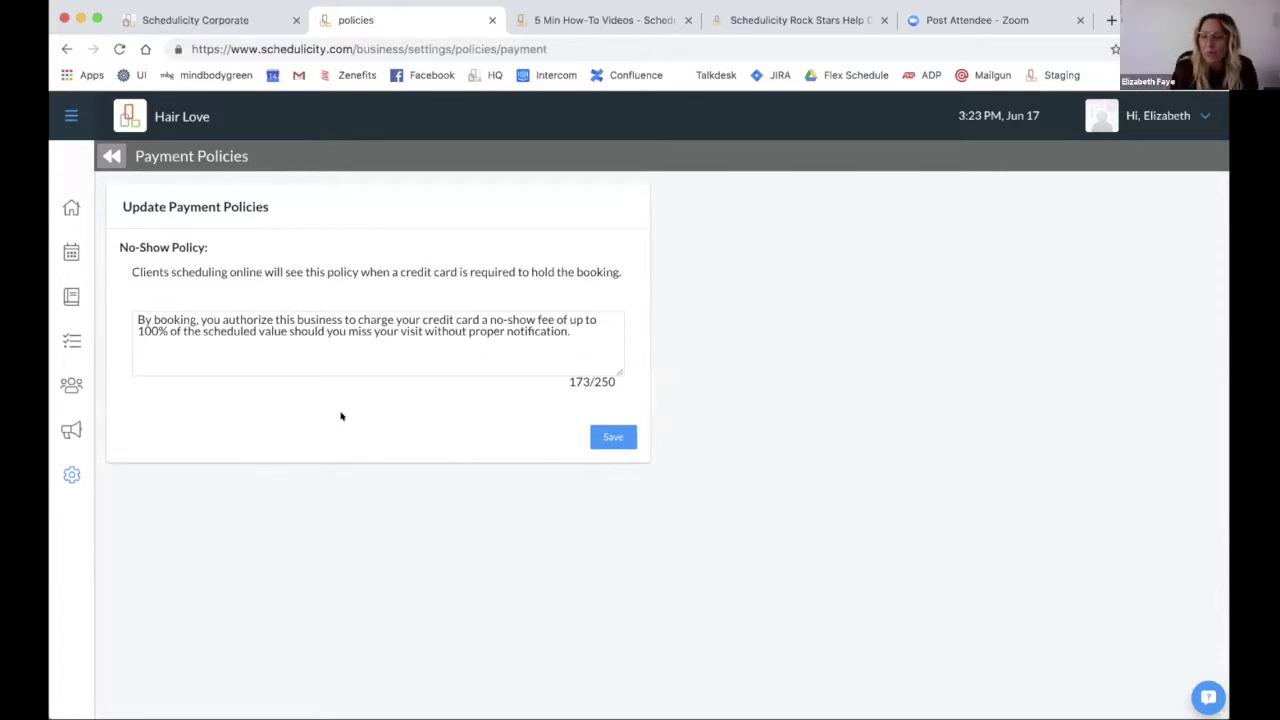
click(111, 156)
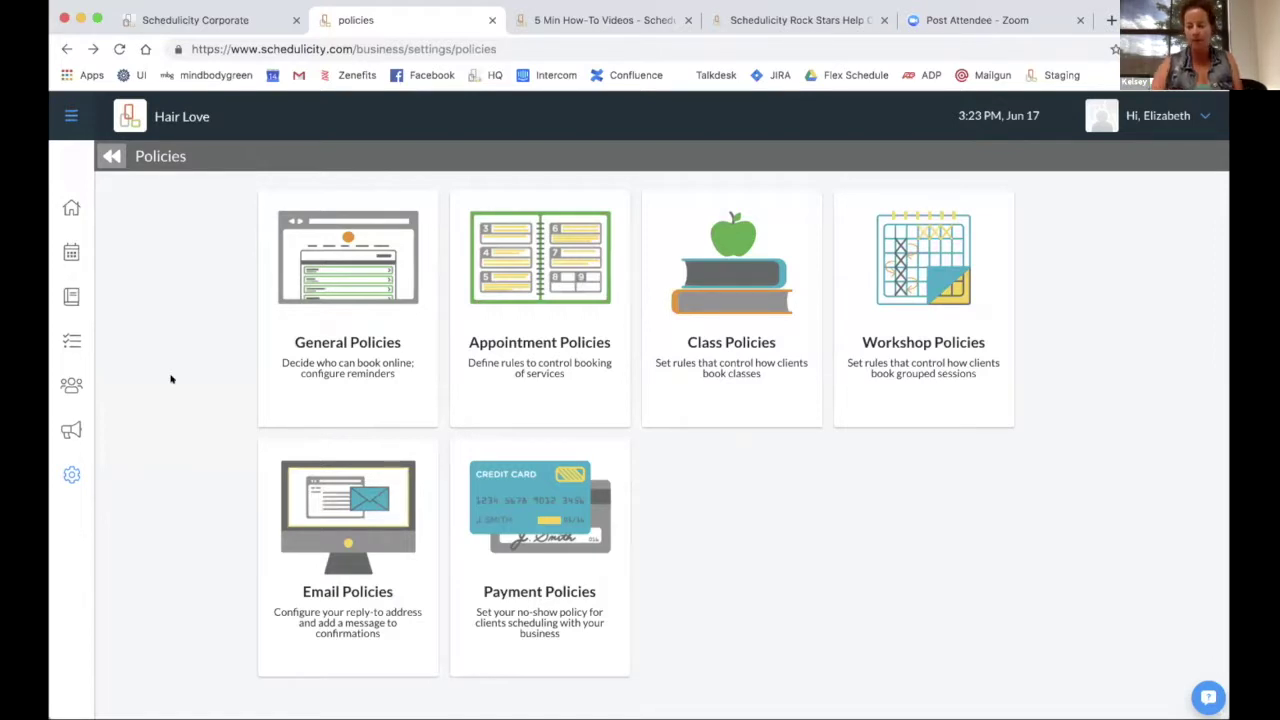
- Open Email Marketing in the marketing area and review the custom emails and the automated Birthday and Time to Book messages
click(71, 430)
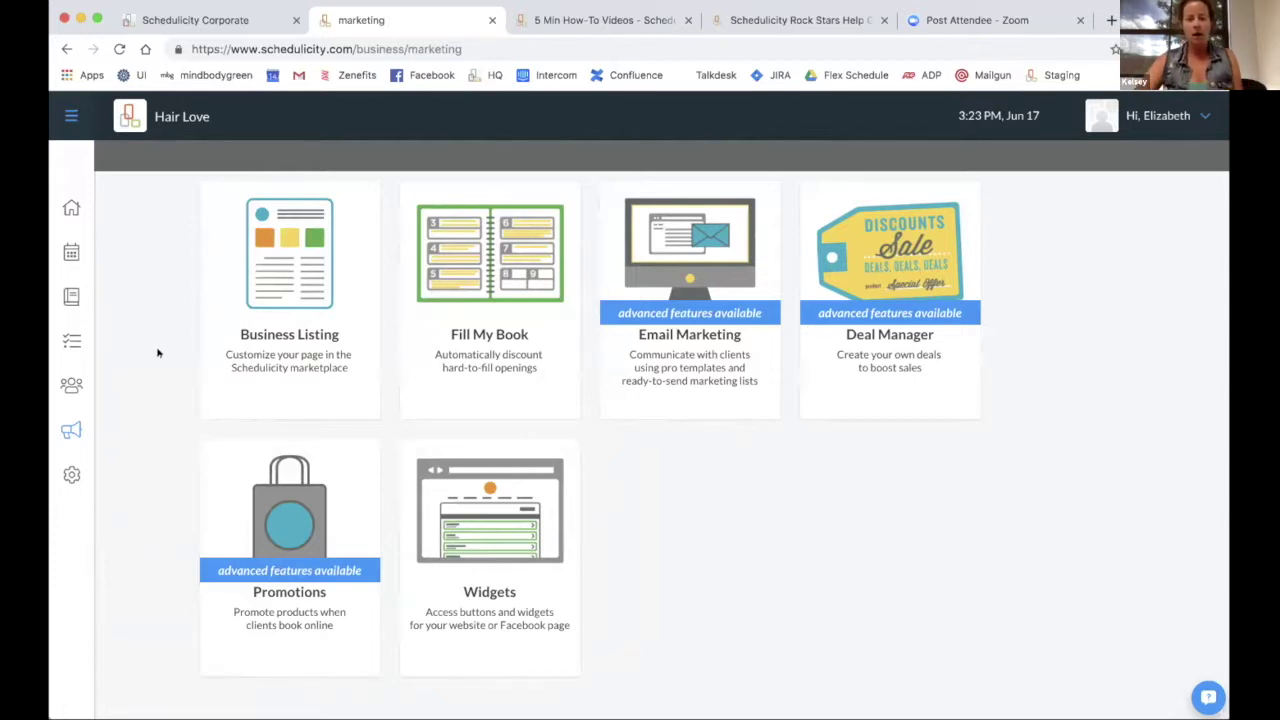
click(659, 313)
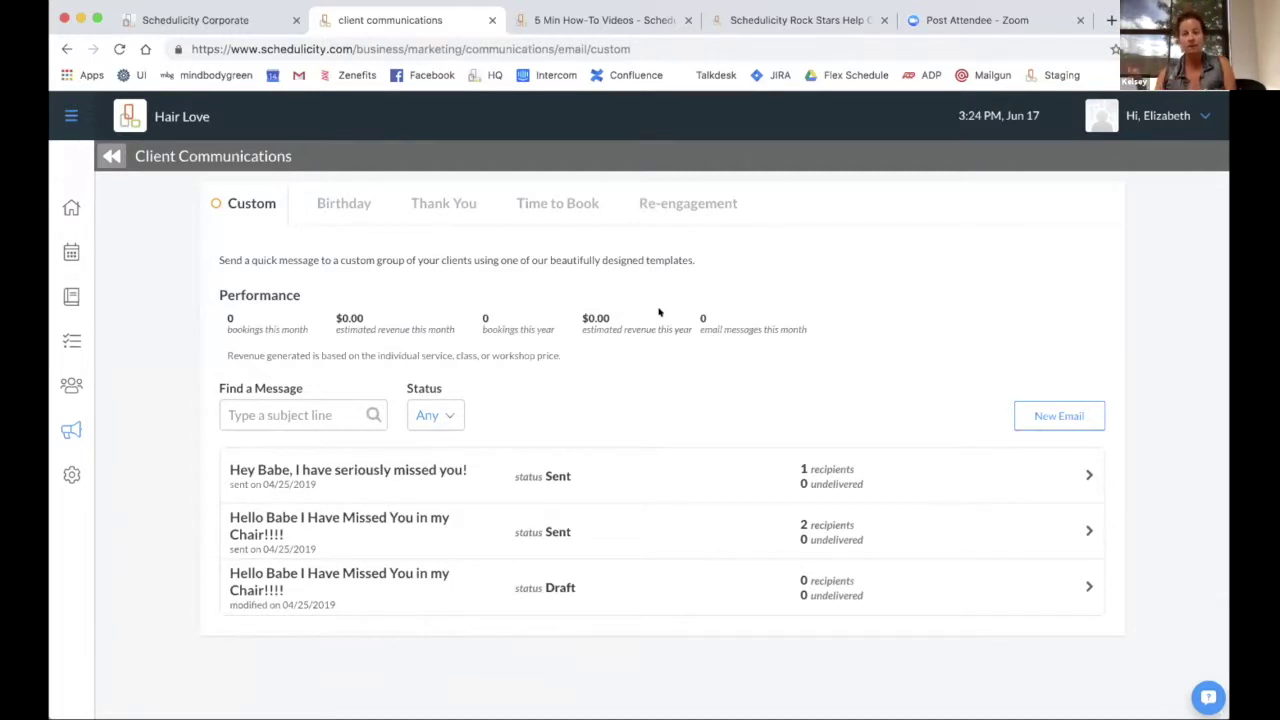
click(333, 207)
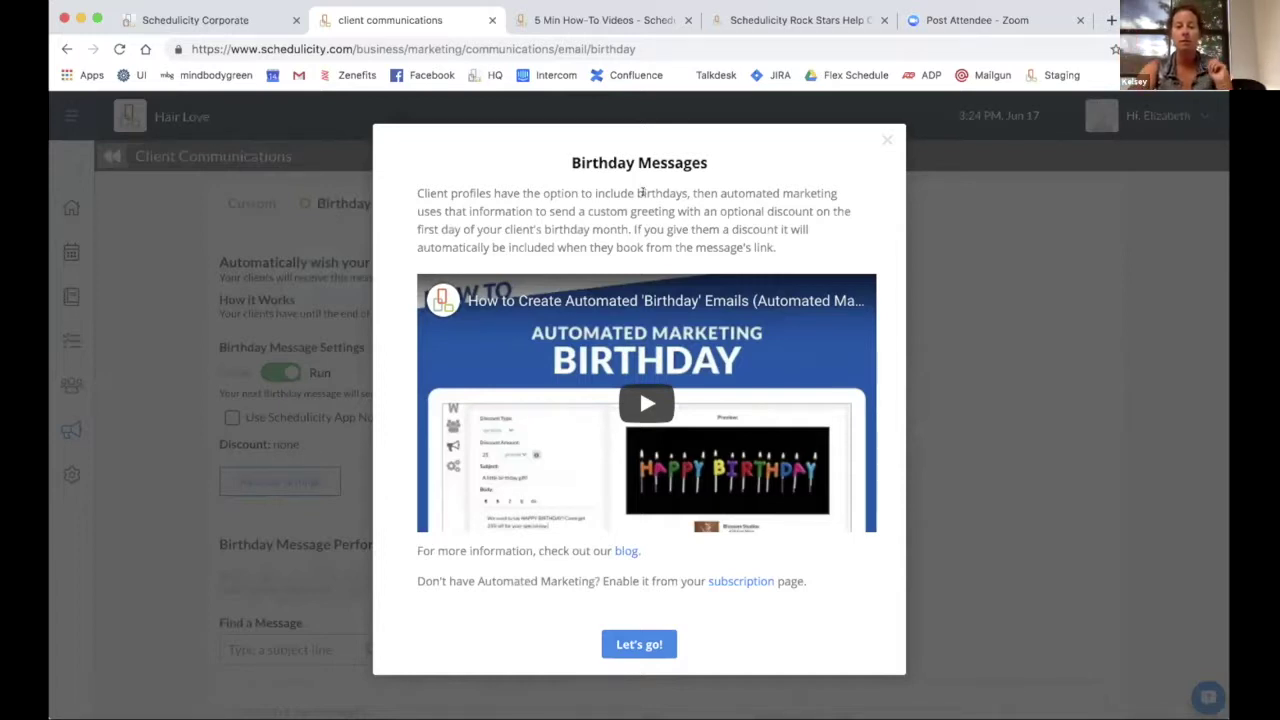
click(886, 140)
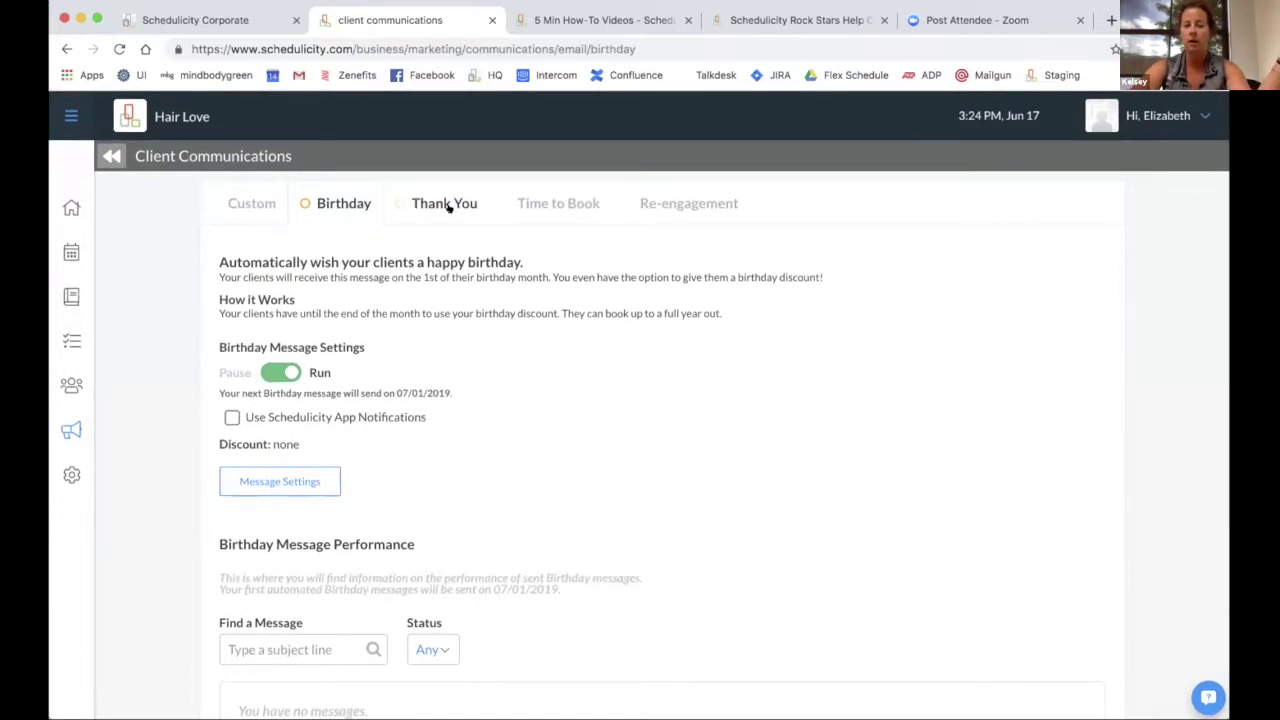
click(558, 204)
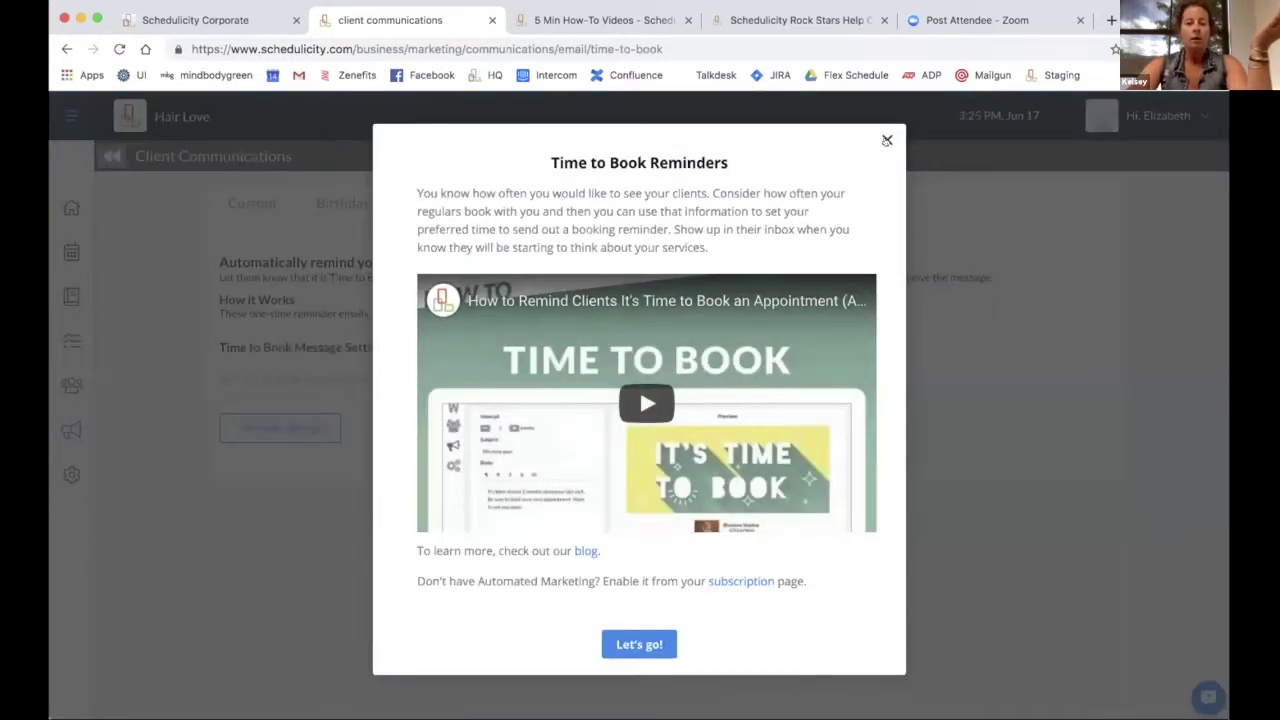
click(886, 139)
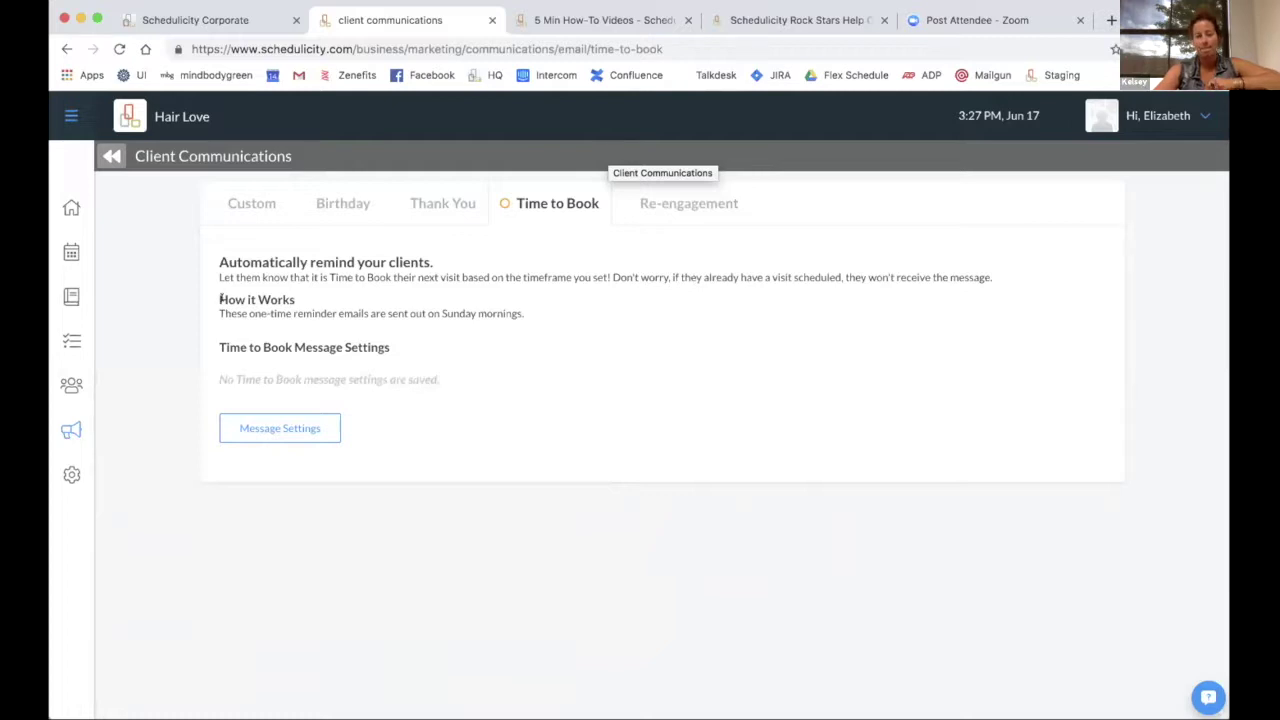
- View the Fill My Book rules and weekly offers, and return to the marketing overview
click(604, 152)
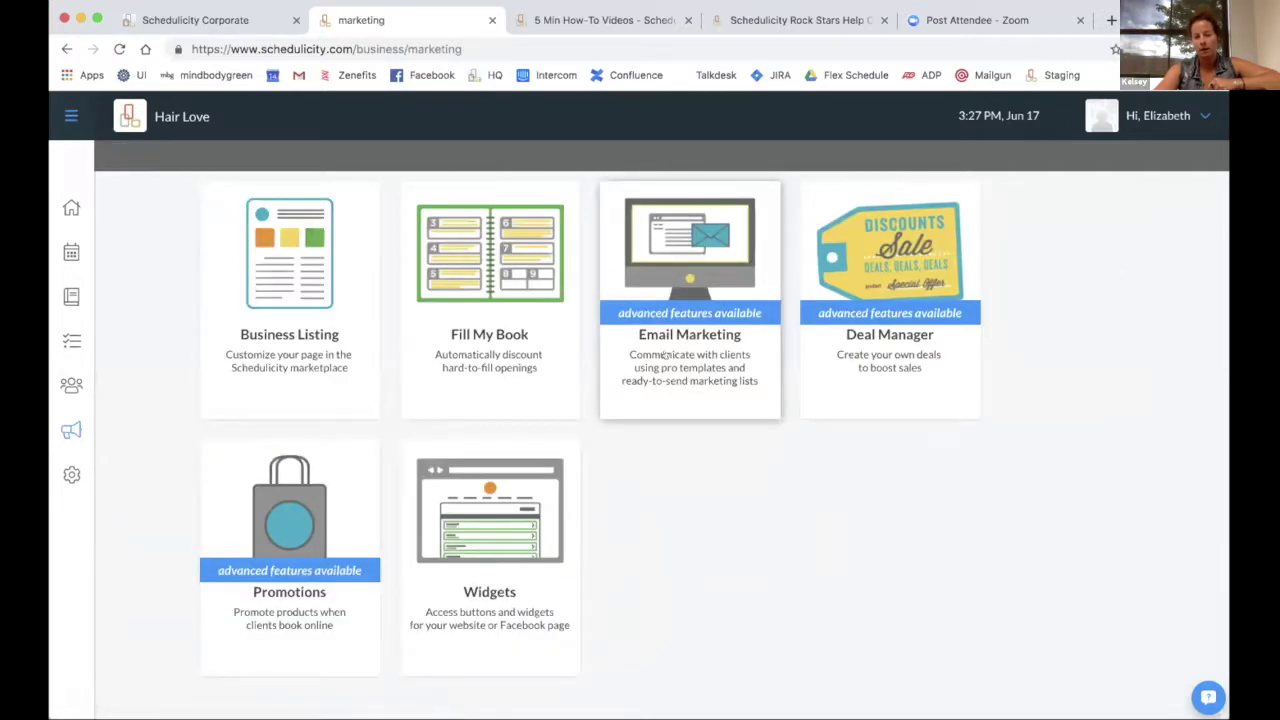
click(540, 337)
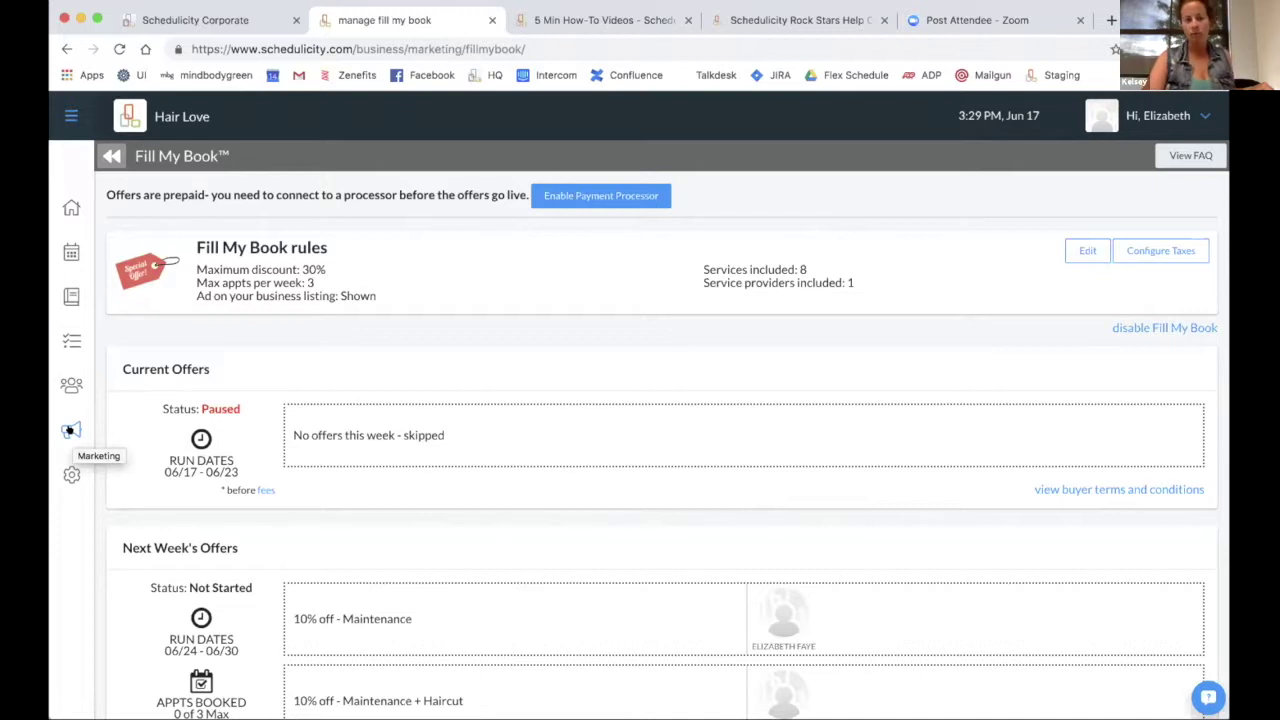
click(70, 430)
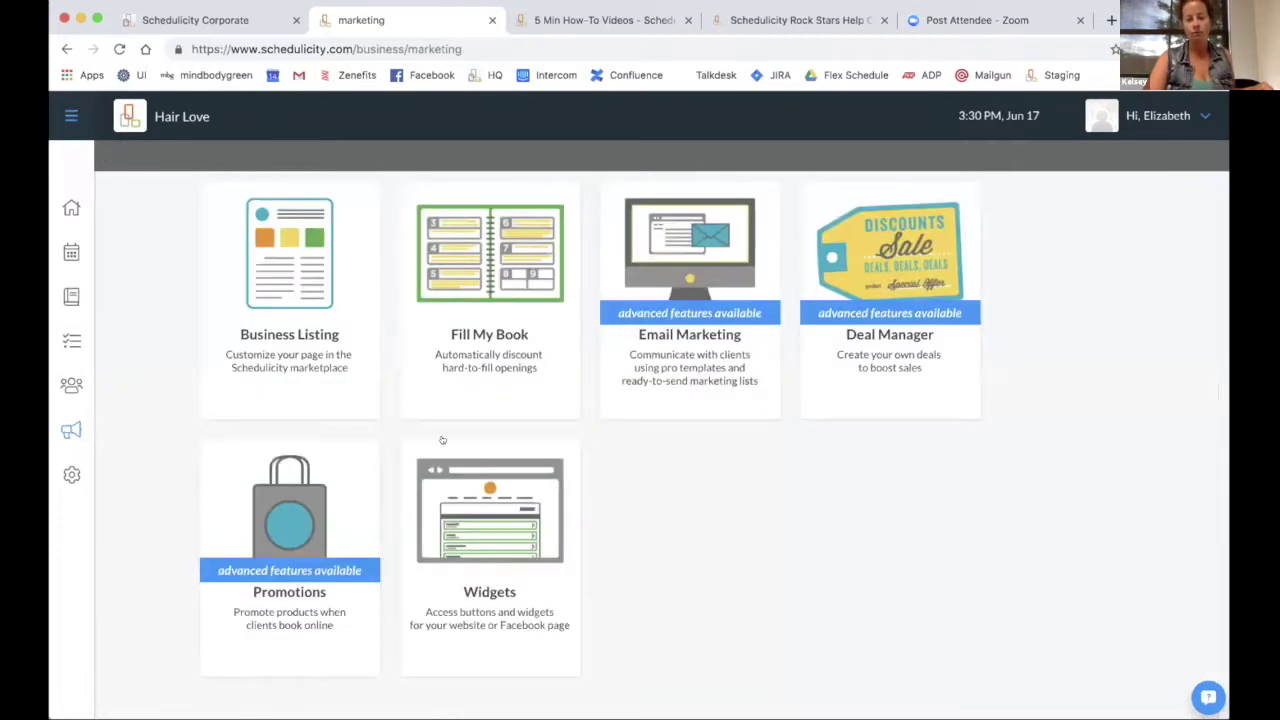
- View the Deal Manager, glance at the 5 Min How-To Videos page and return to the deals
click(877, 328)
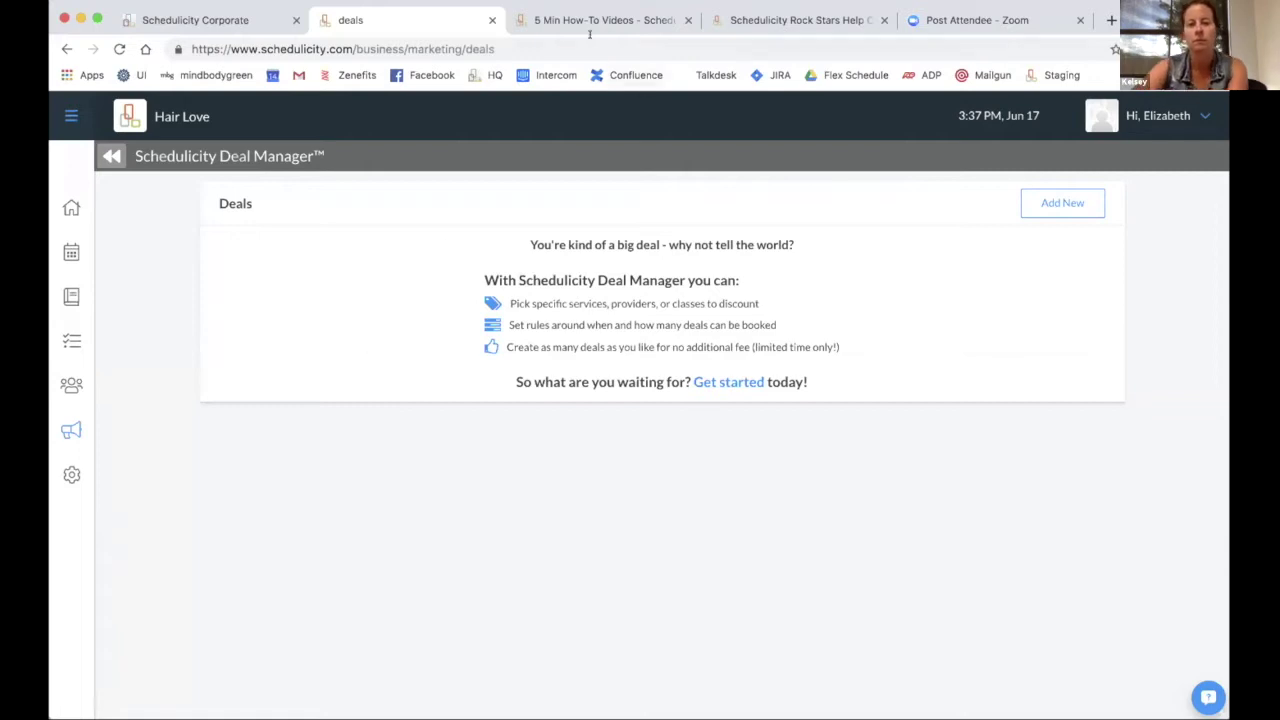
click(630, 21)
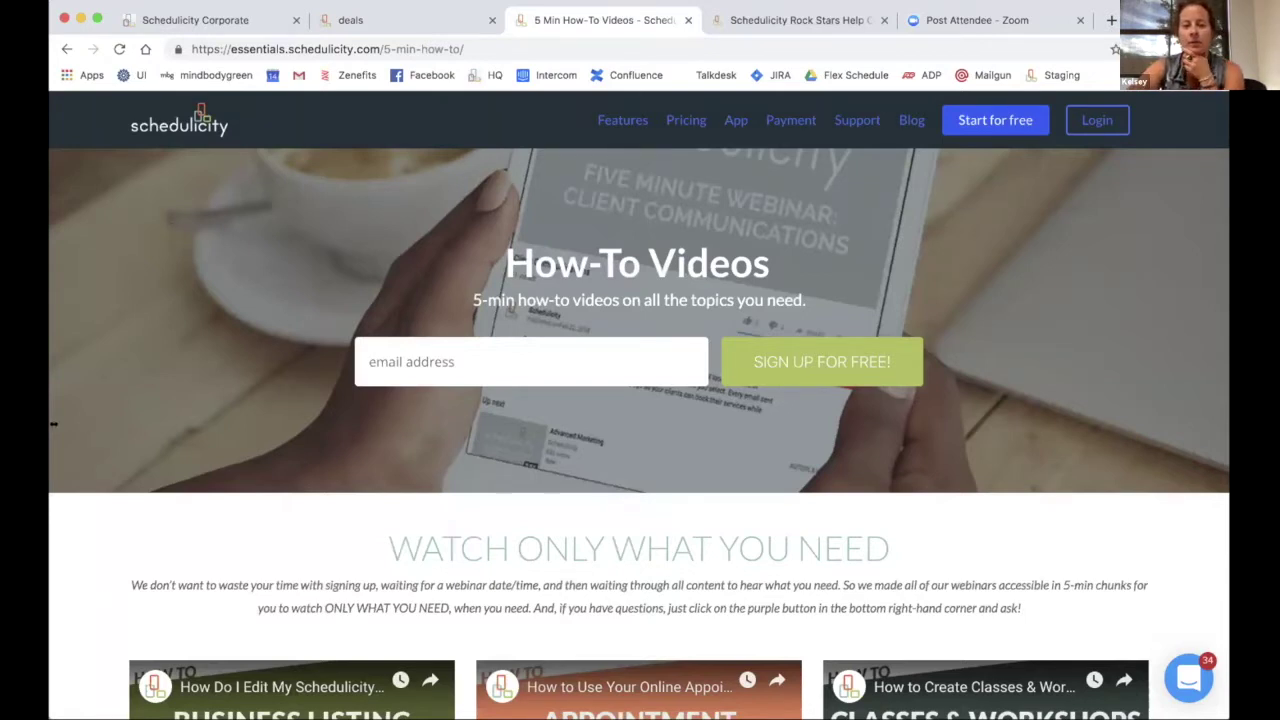
click(385, 19)
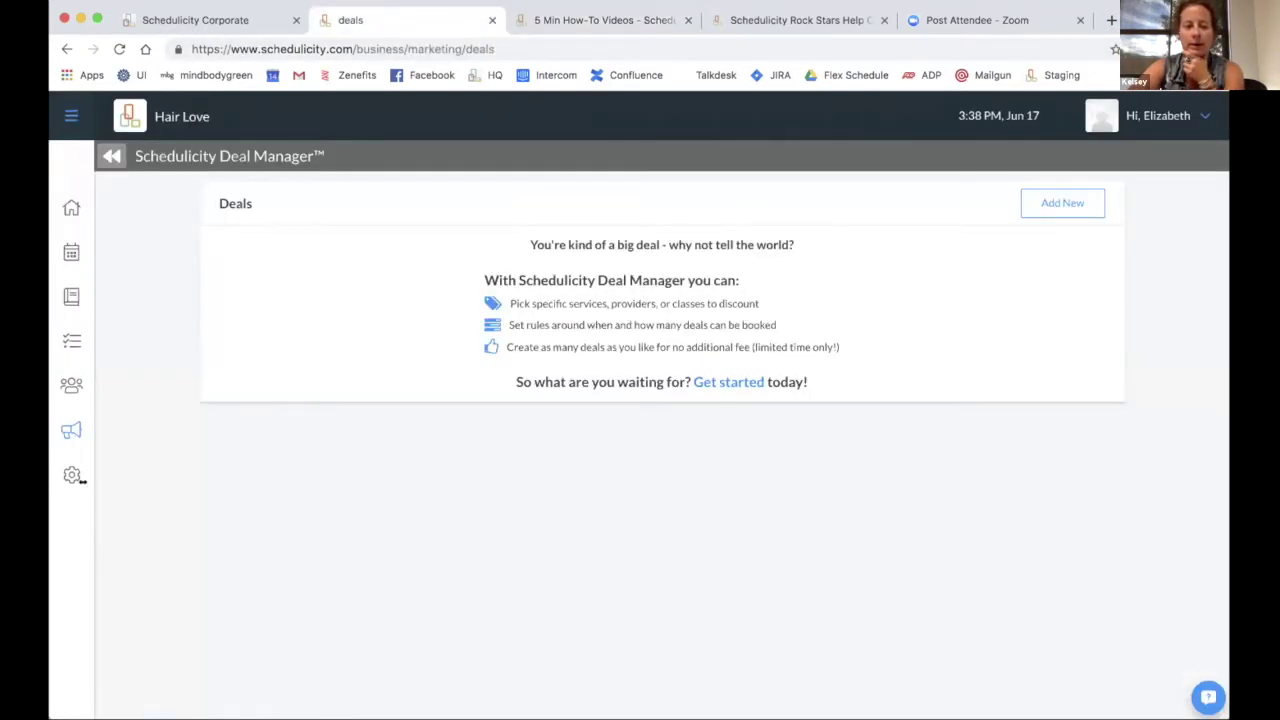
- Start a new custom email in Email Marketing and open its recipient selection
click(71, 431)
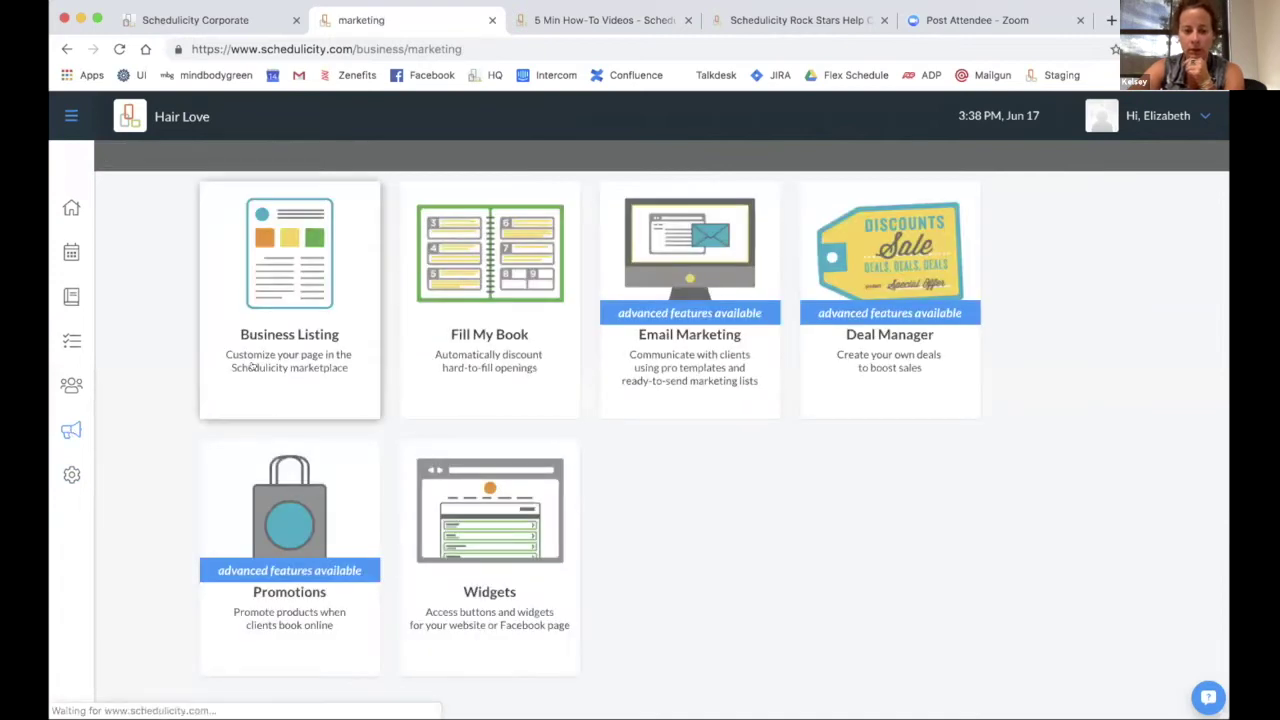
click(686, 315)
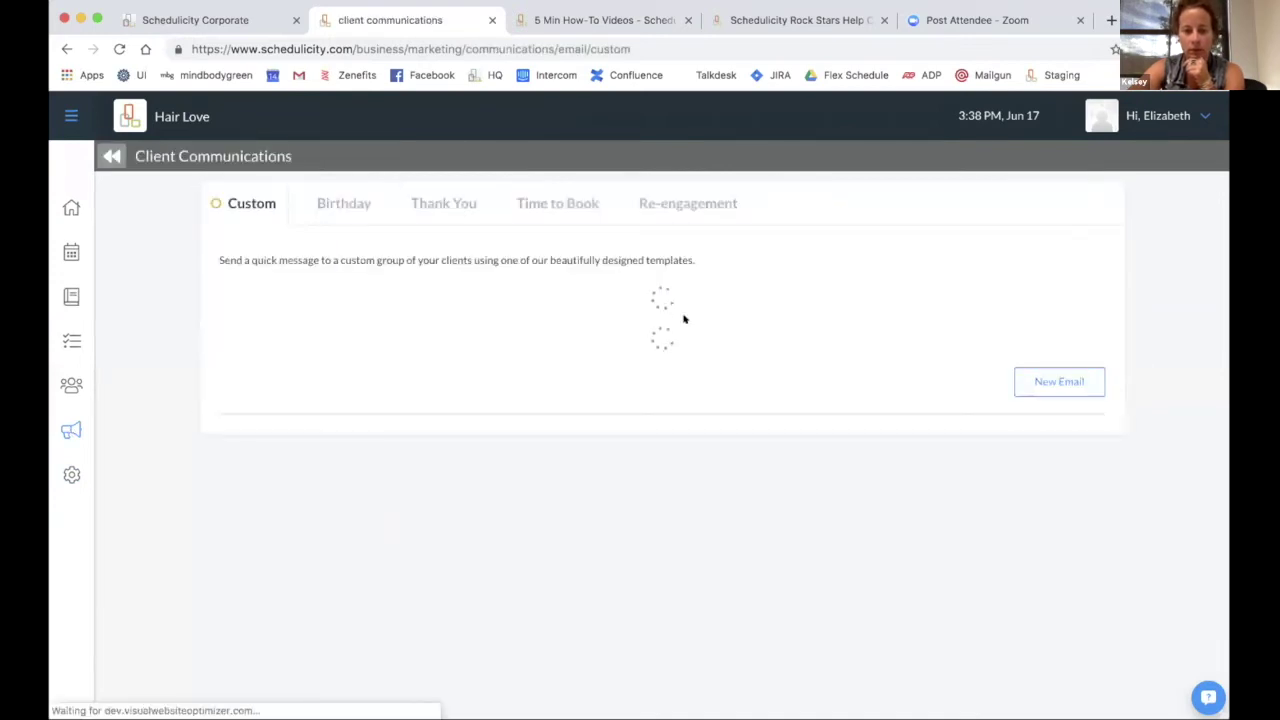
click(1055, 416)
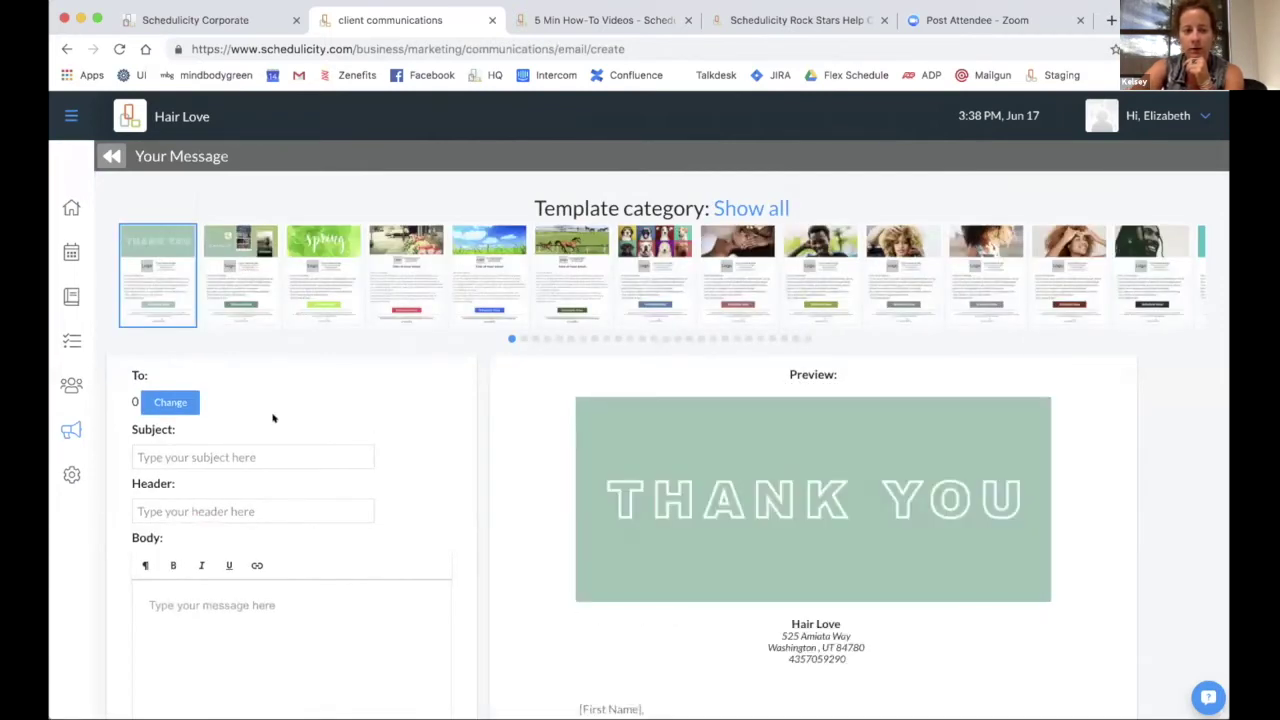
click(179, 402)
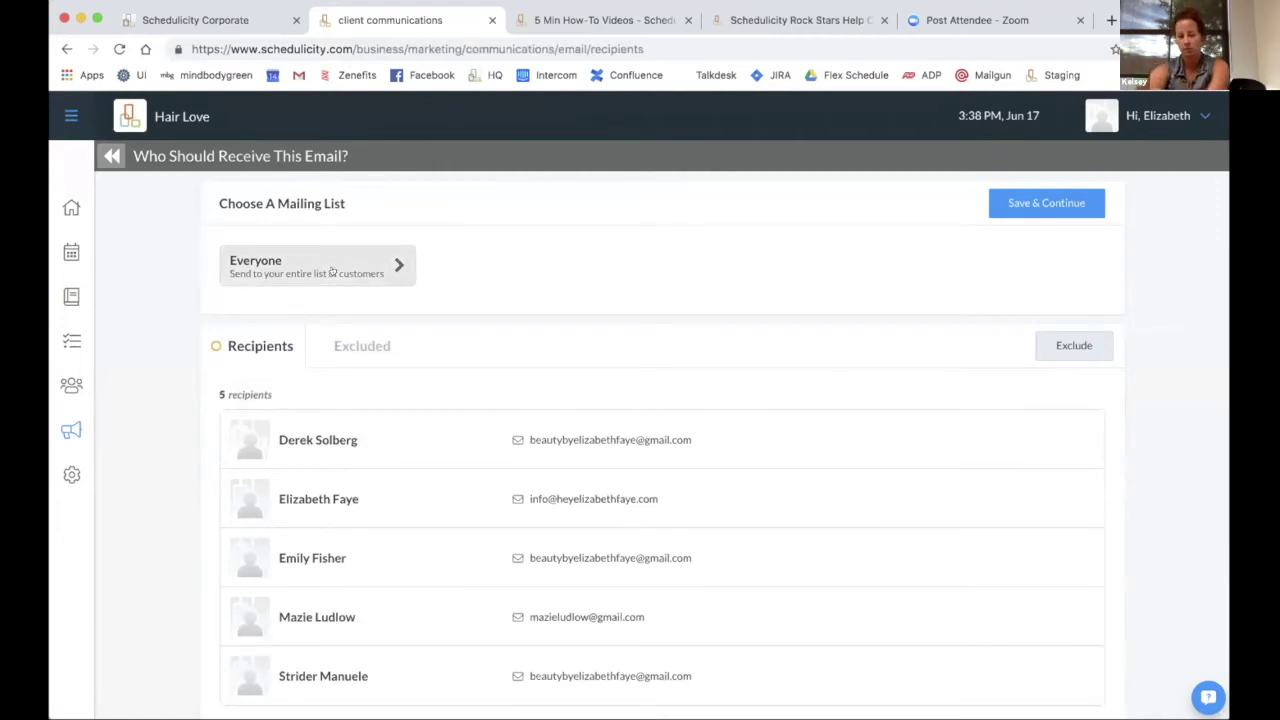
- Review the available mailing list types for the email and choose Custom to pick customers individually
click(332, 271)
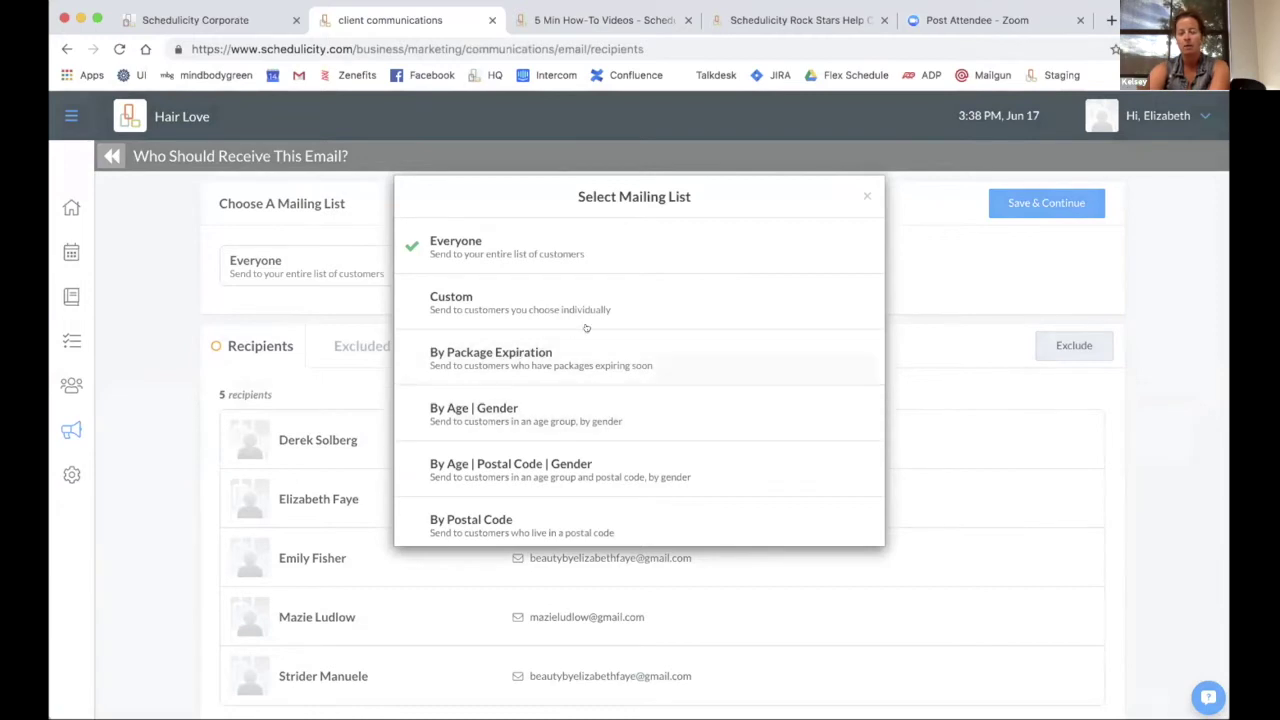
scroll(586, 327, down, 1)
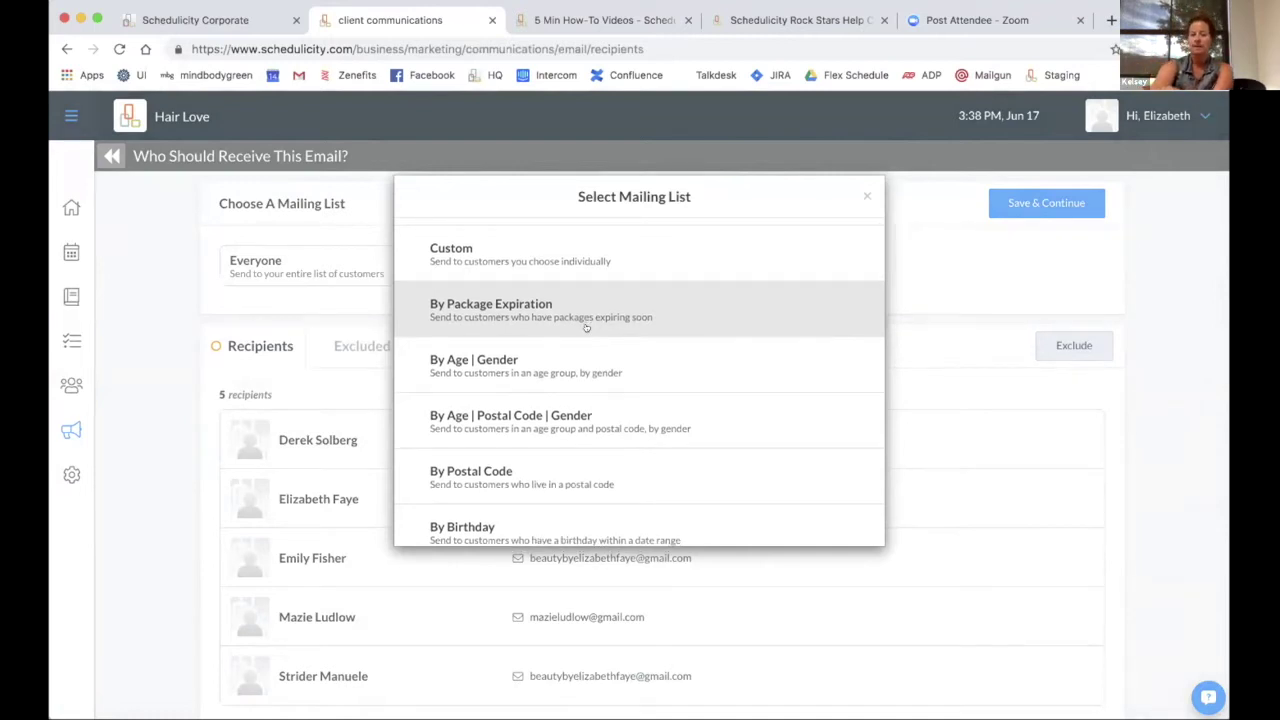
scroll(586, 327, down, 2)
scroll(586, 328, down, 3)
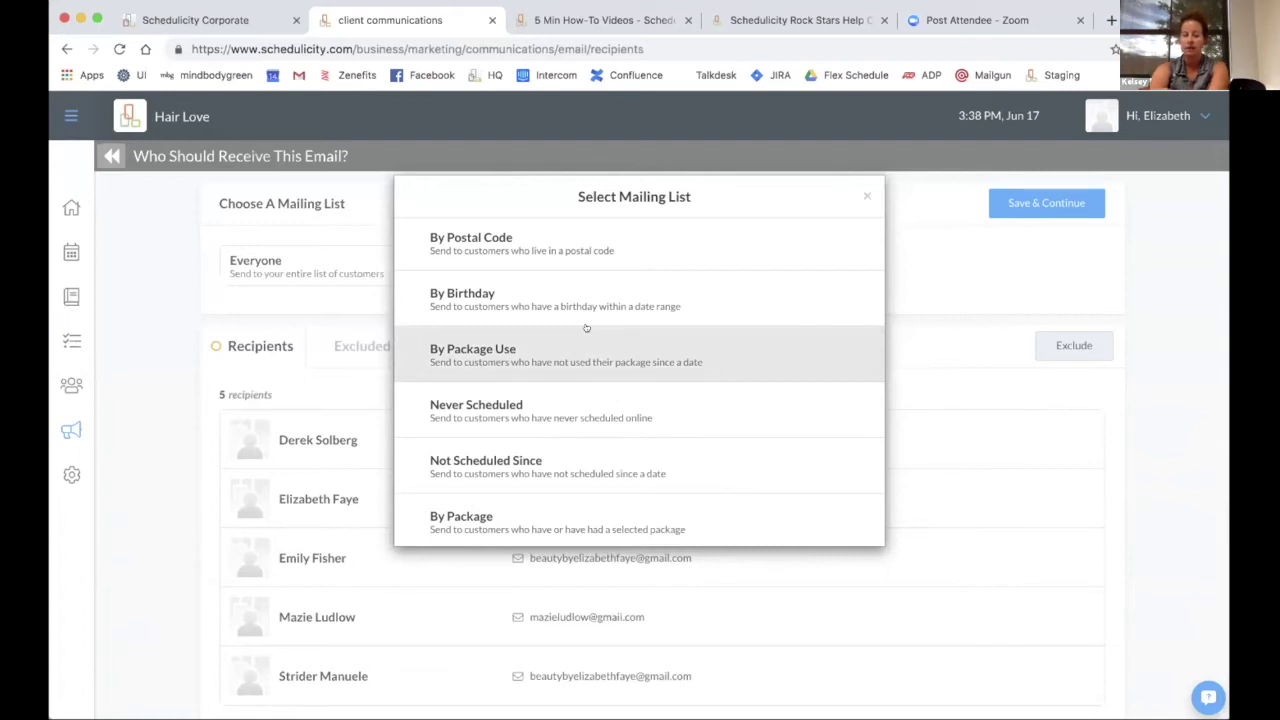
scroll(586, 327, down, 5)
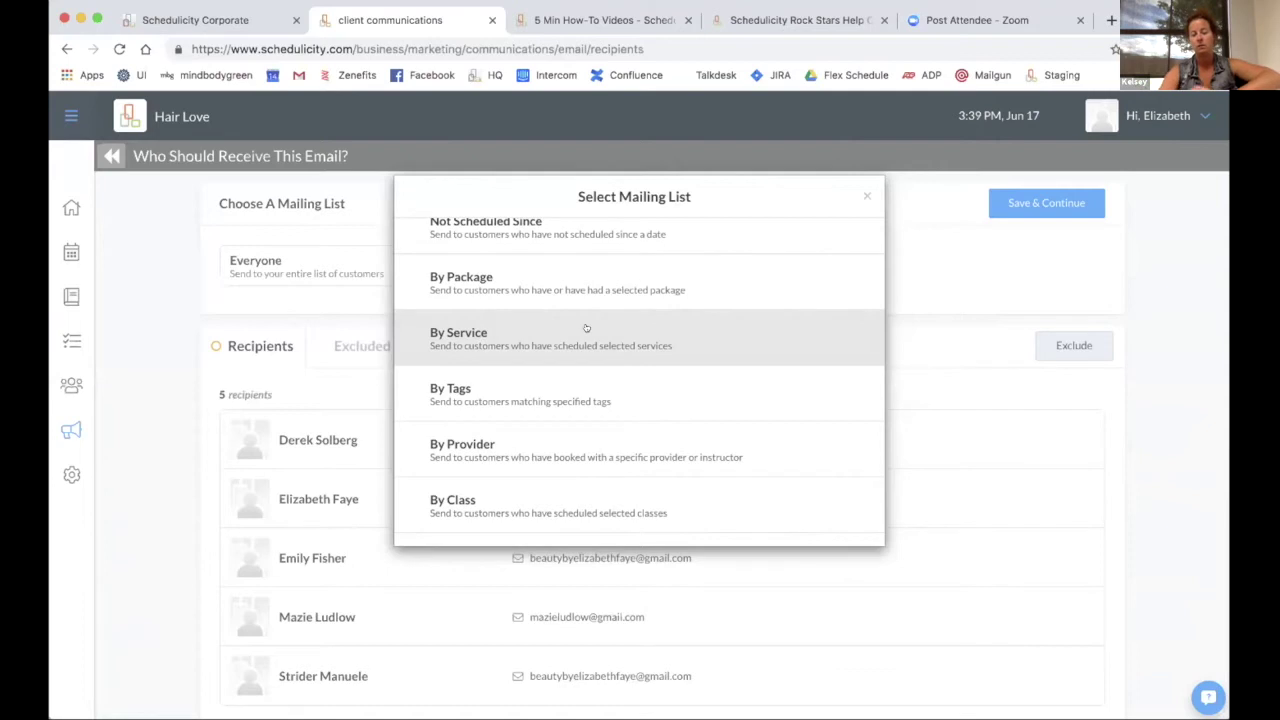
scroll(586, 328, down, 1)
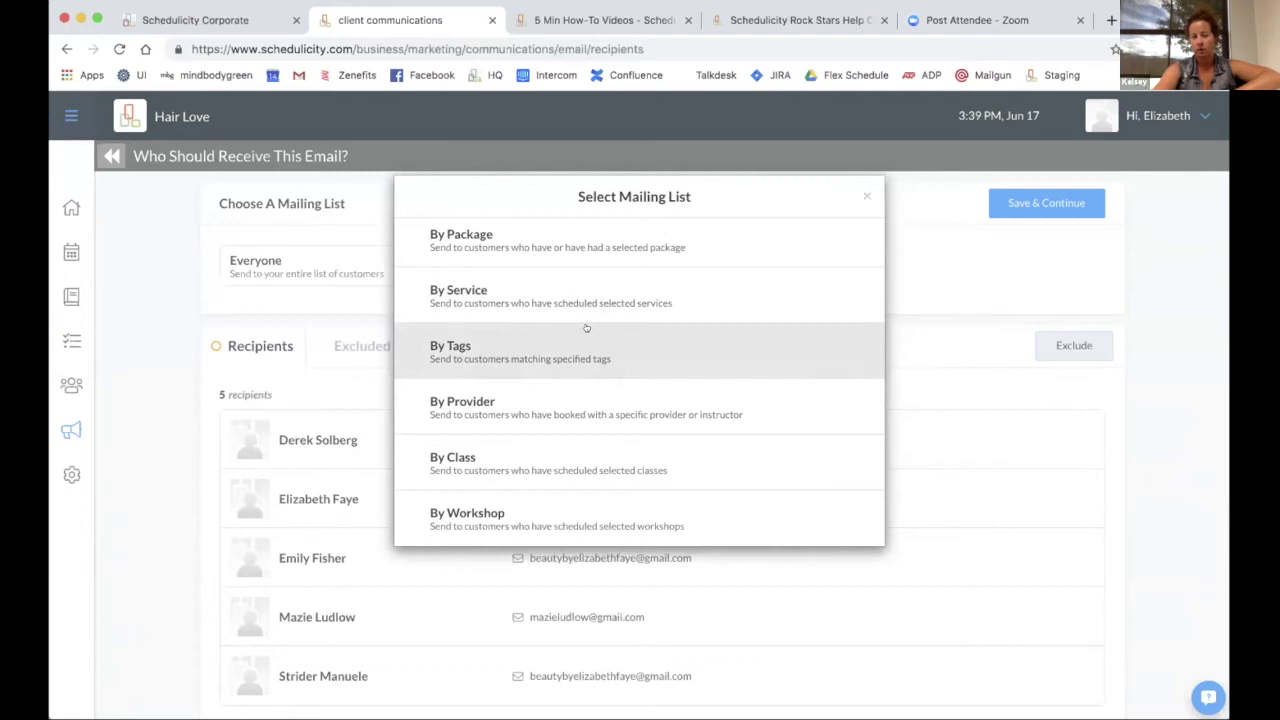
scroll(586, 328, up, 5)
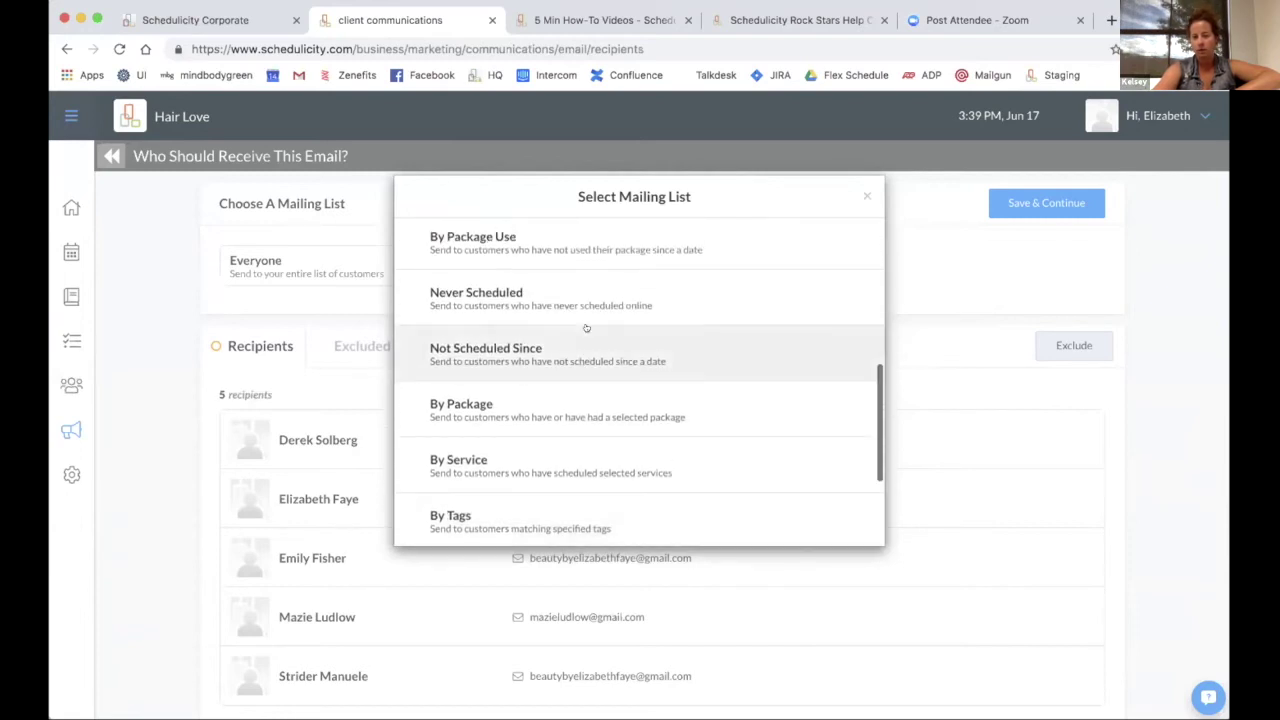
scroll(586, 328, up, 8)
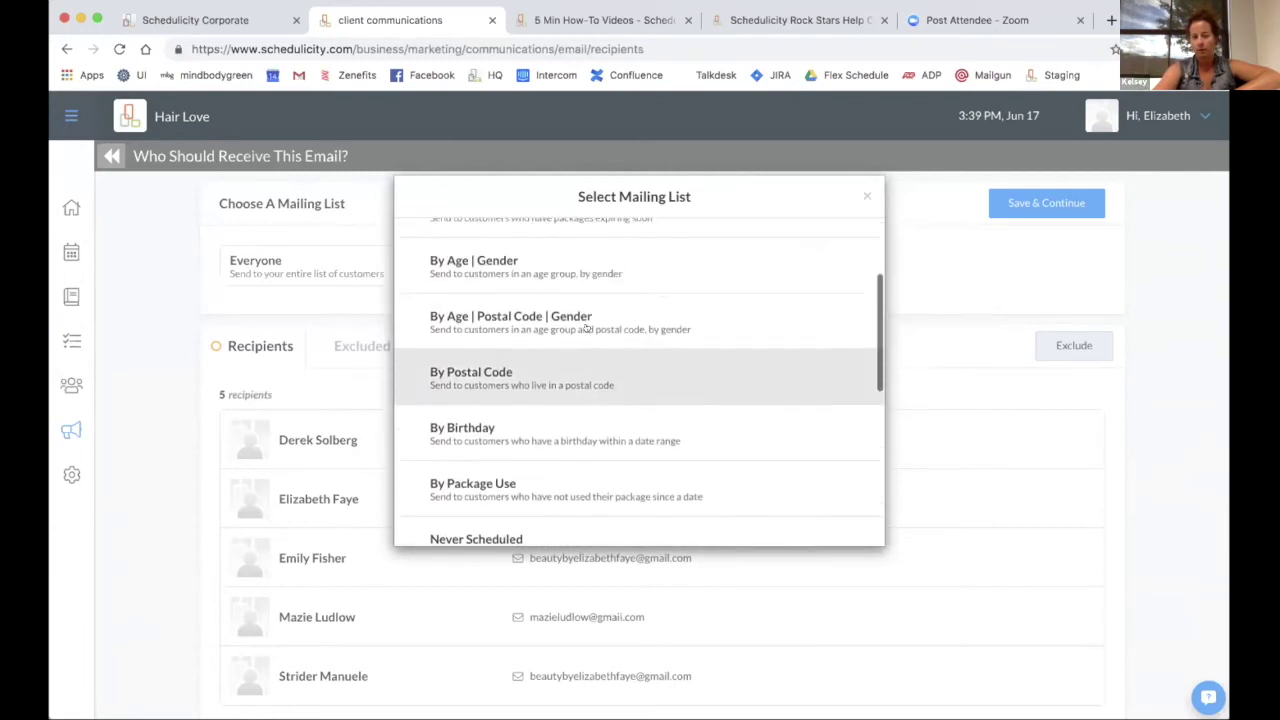
scroll(586, 328, up, 2)
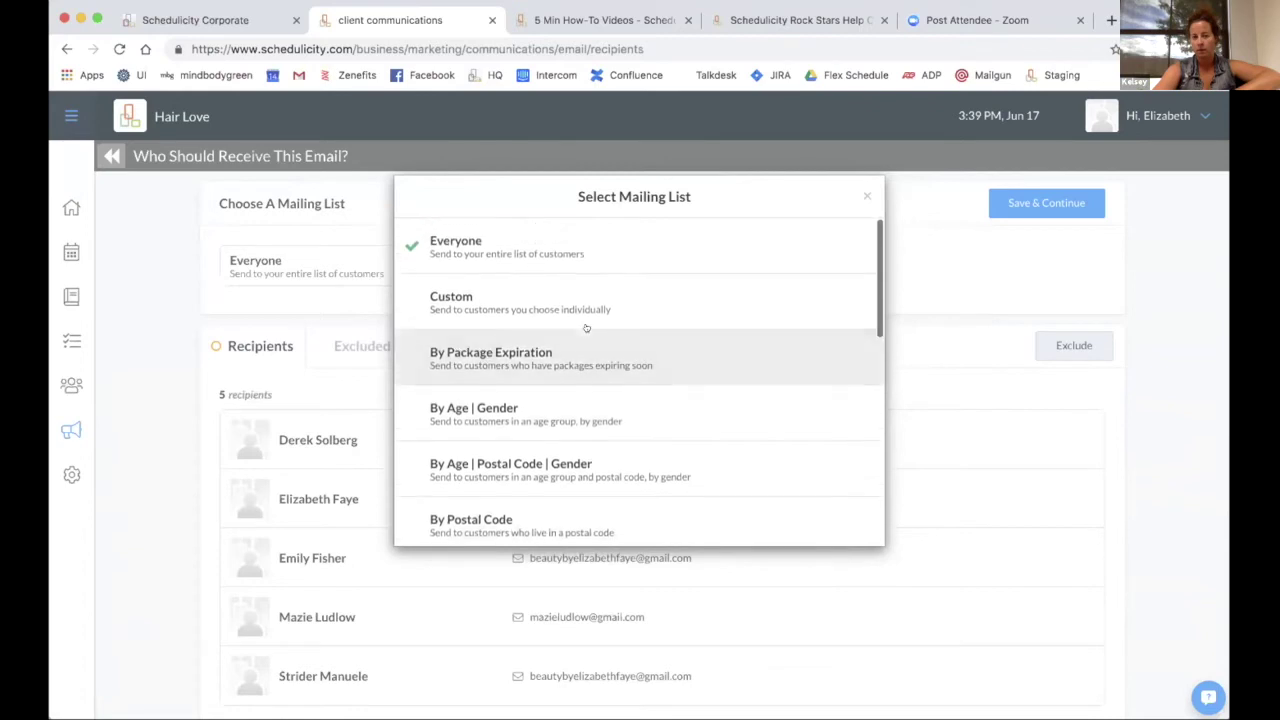
click(518, 302)
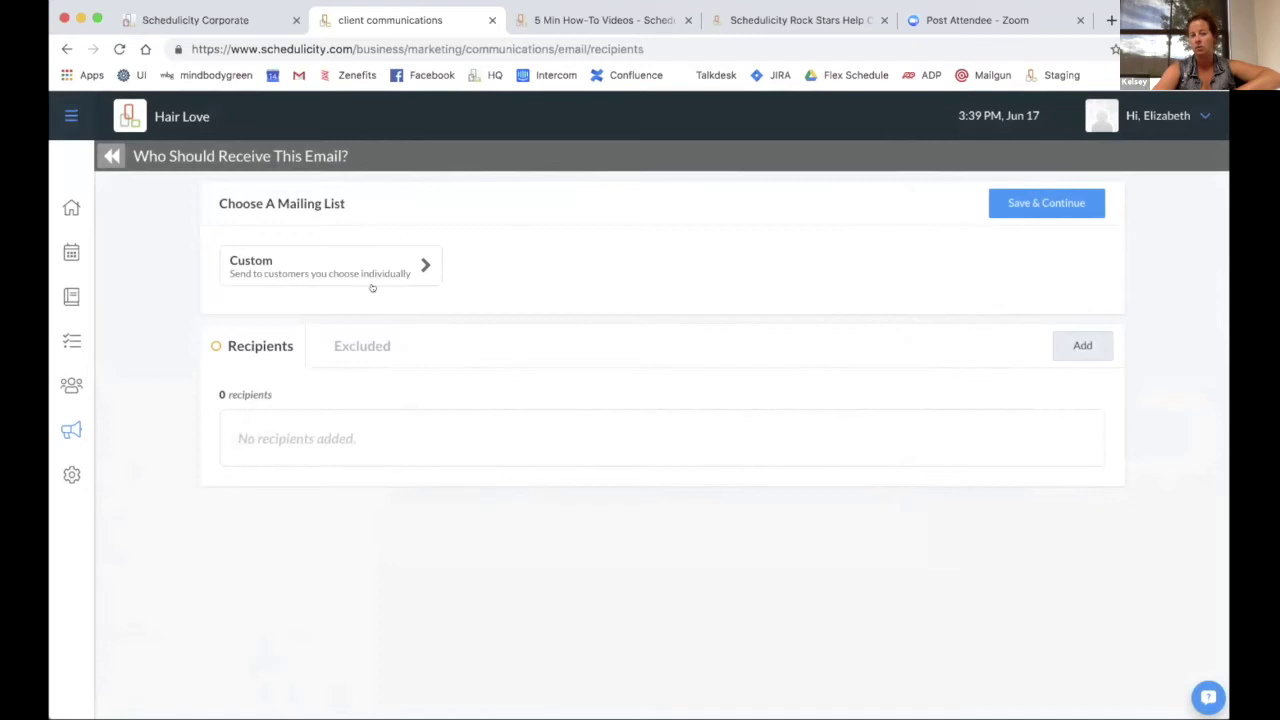
- Check the email's excluded recipients and switch to the 5 Min How-To Videos page
click(358, 338)
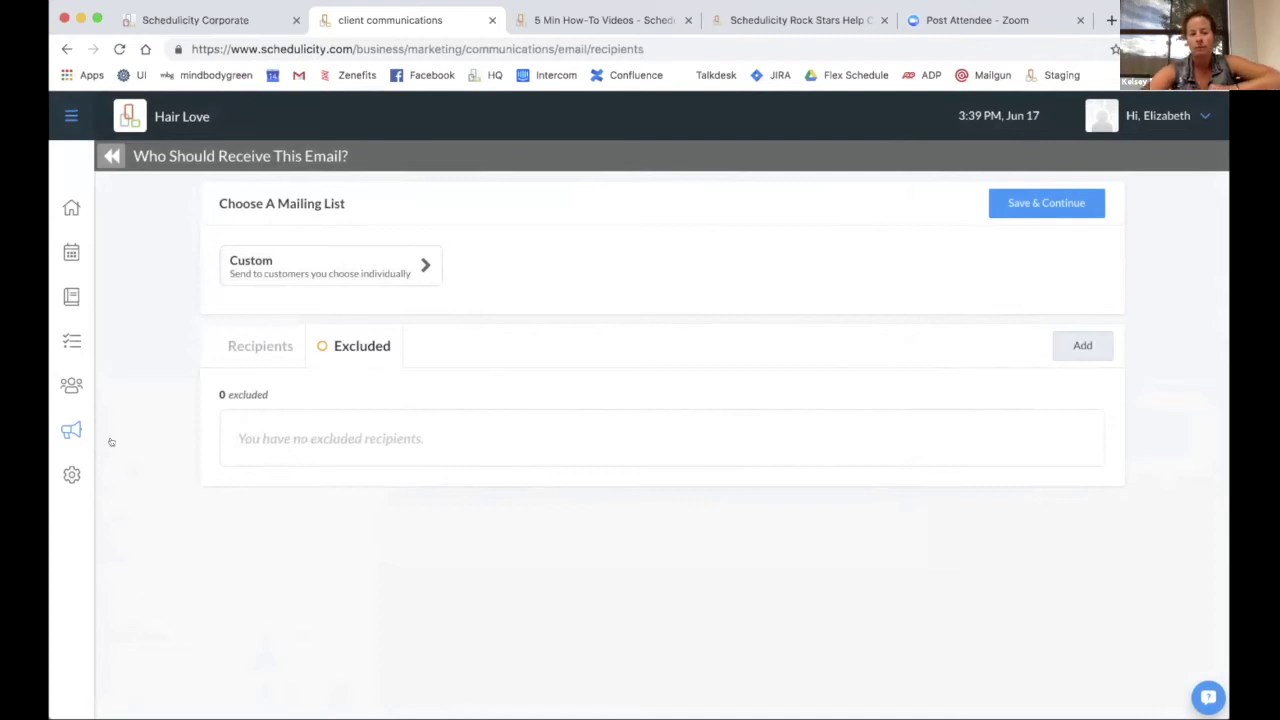
click(616, 20)
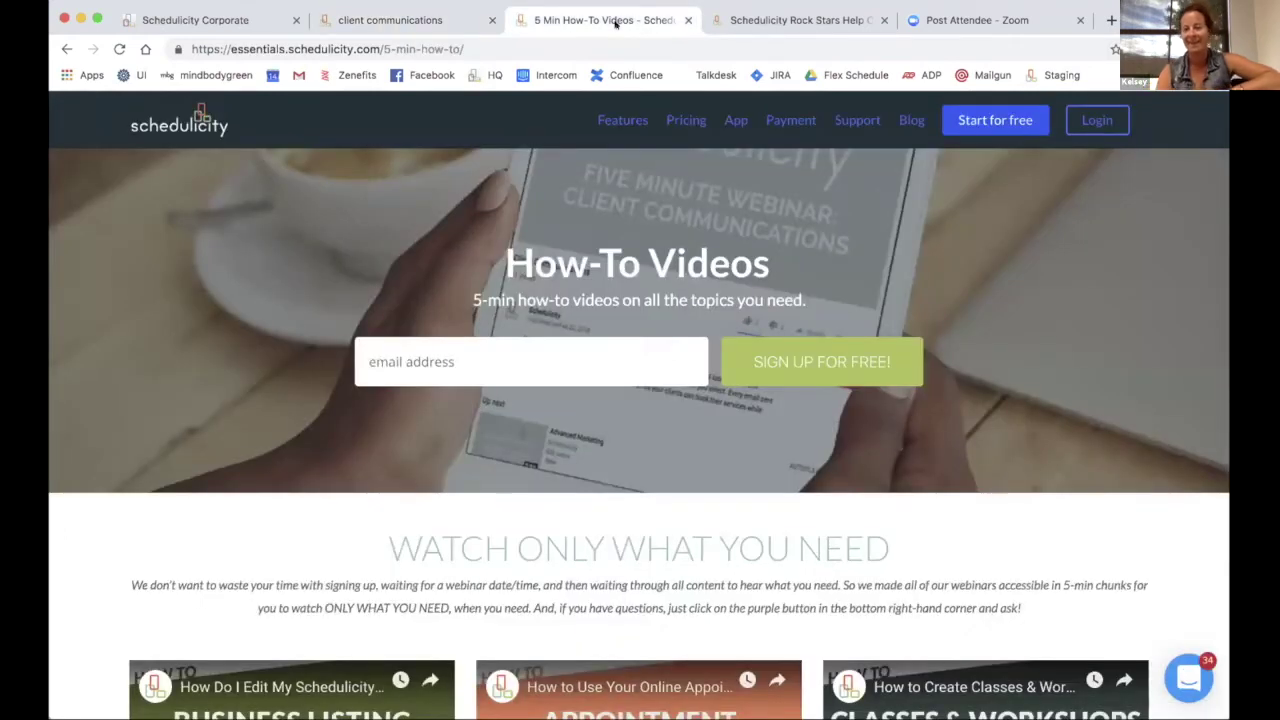